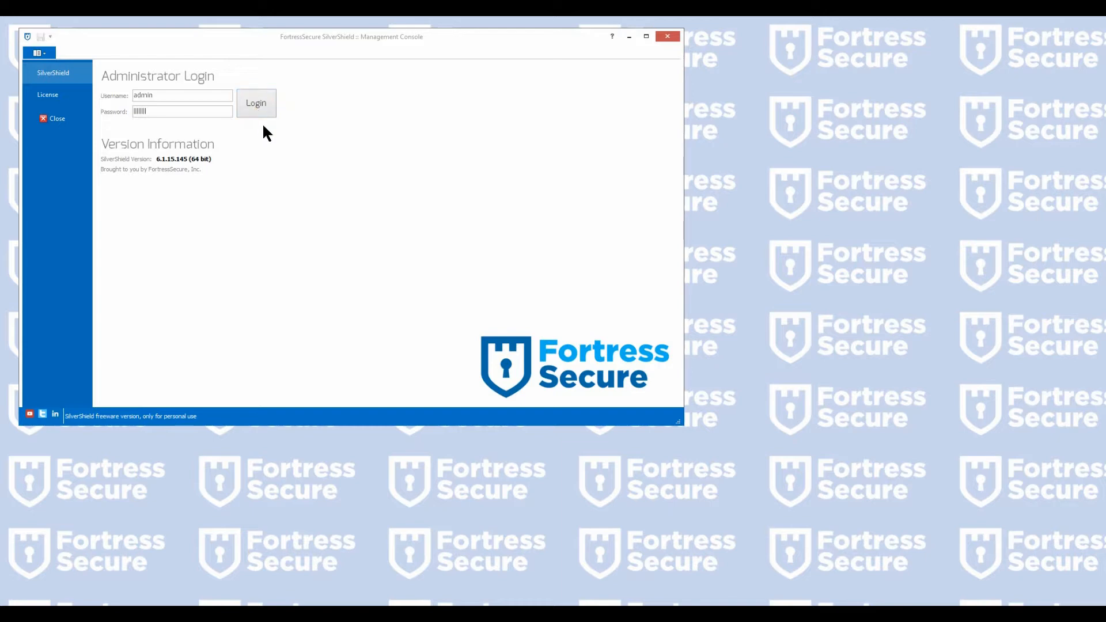
Log in as administrator and review the available log destinations and log detail levels in the general settings
click(254, 104)
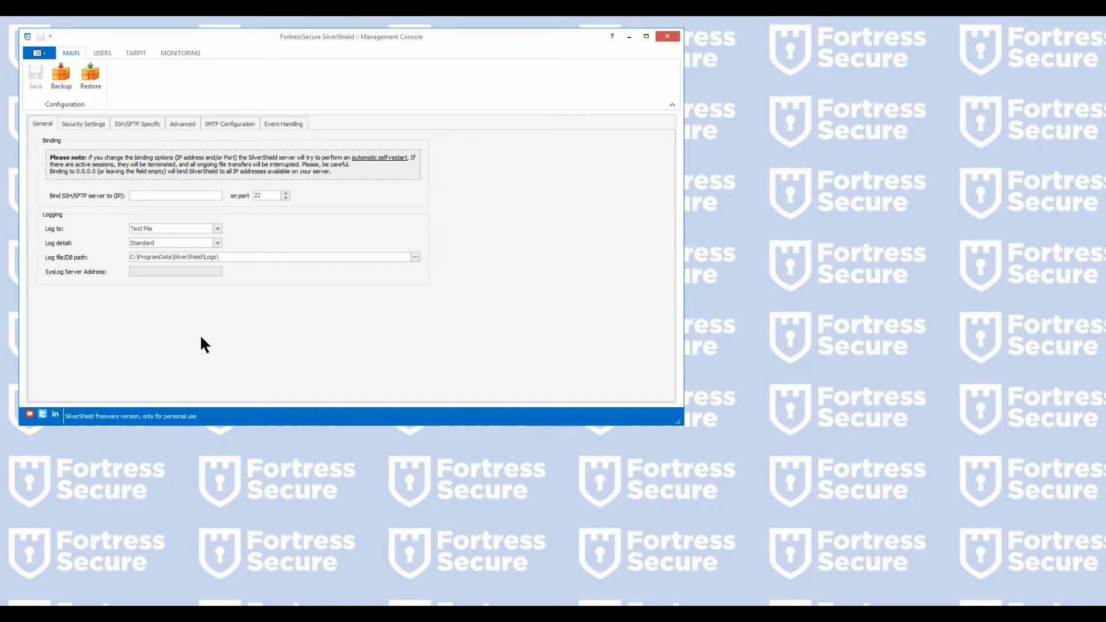
click(218, 228)
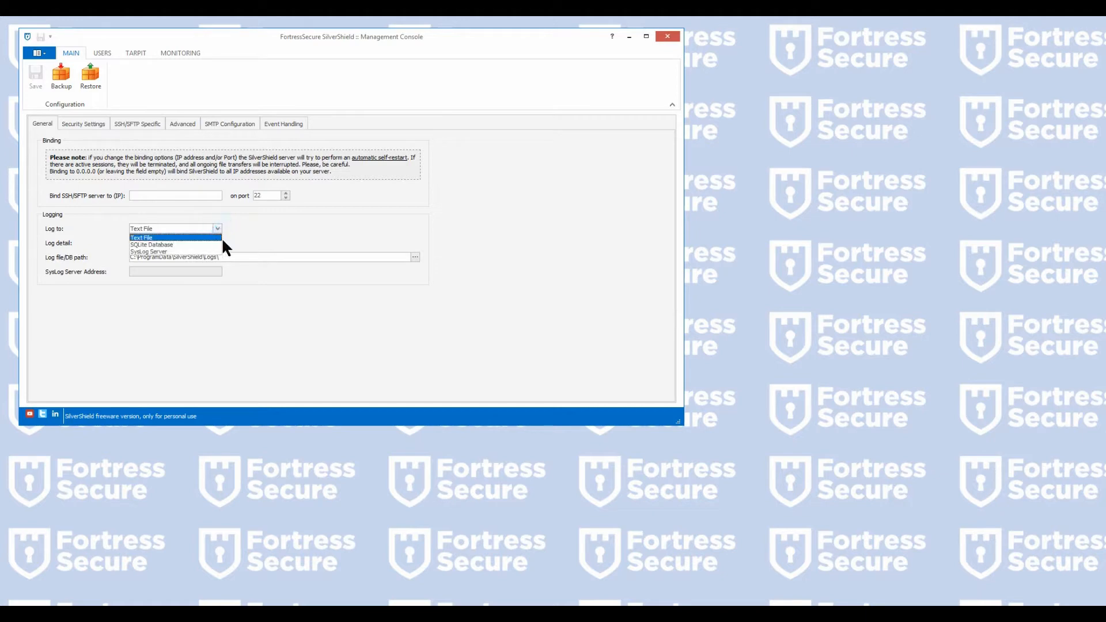
click(238, 240)
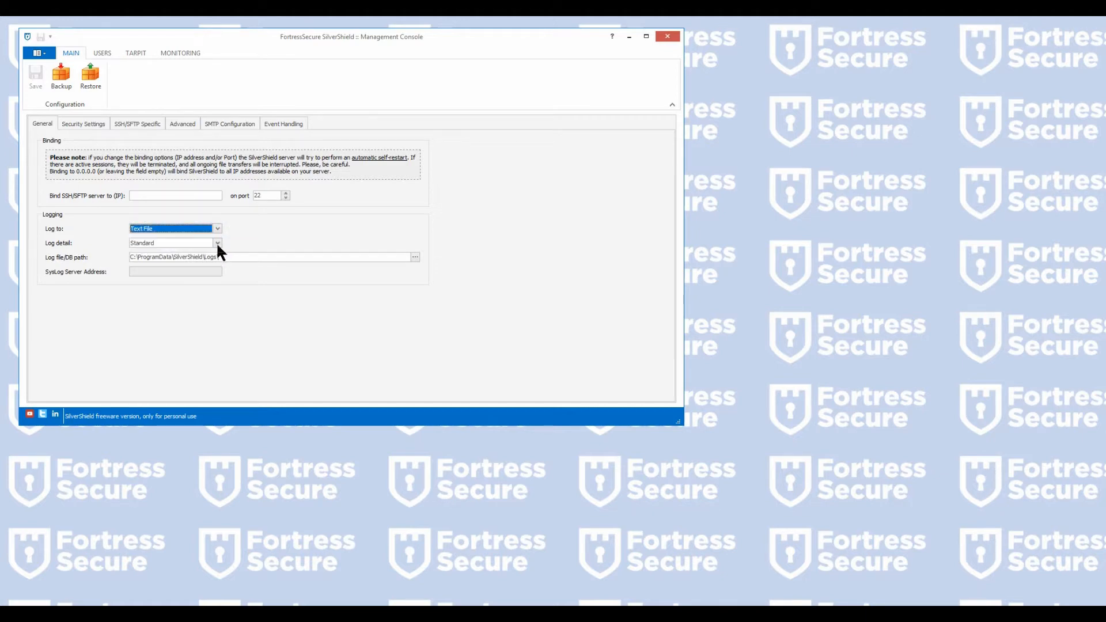
click(218, 243)
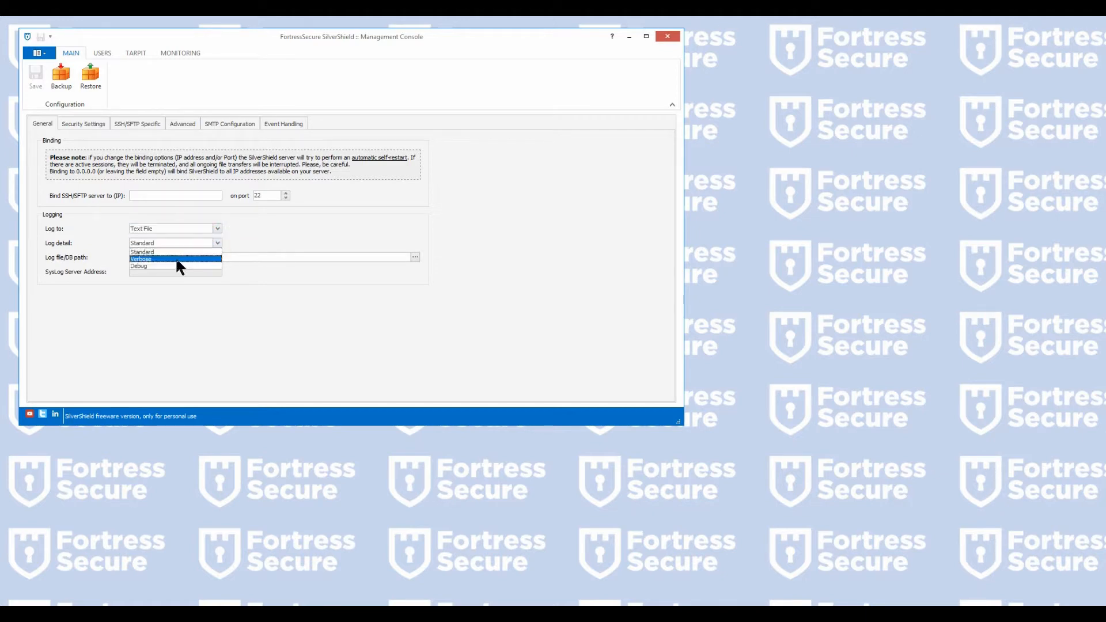
click(254, 240)
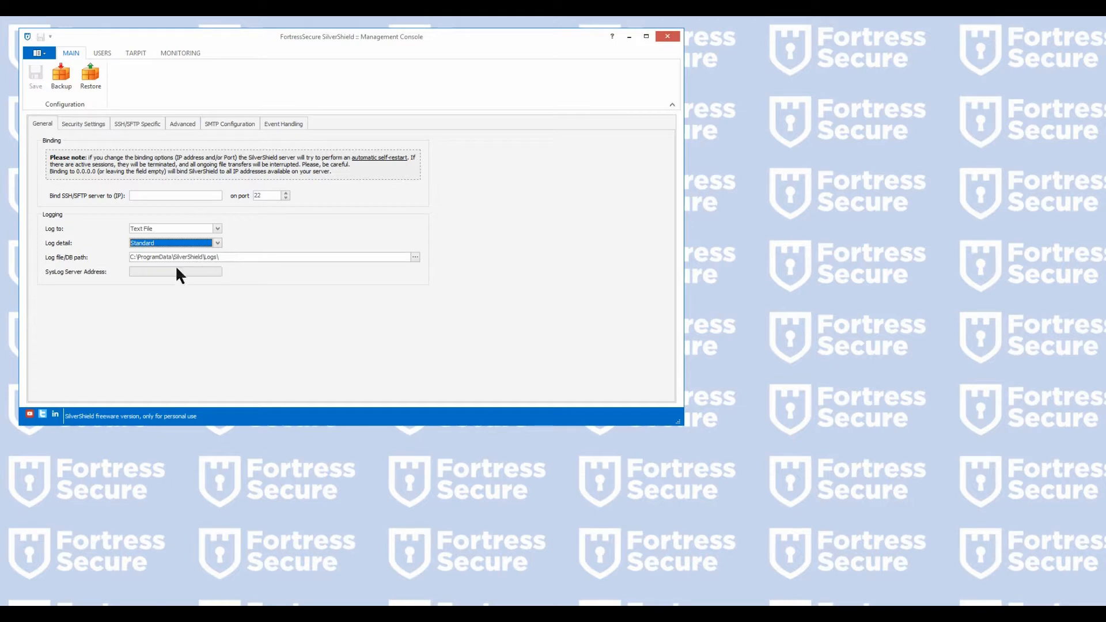
Examine the security settings, including the tarpit duration, and the Z-Compression options in the SSH/SFTP settings
click(95, 123)
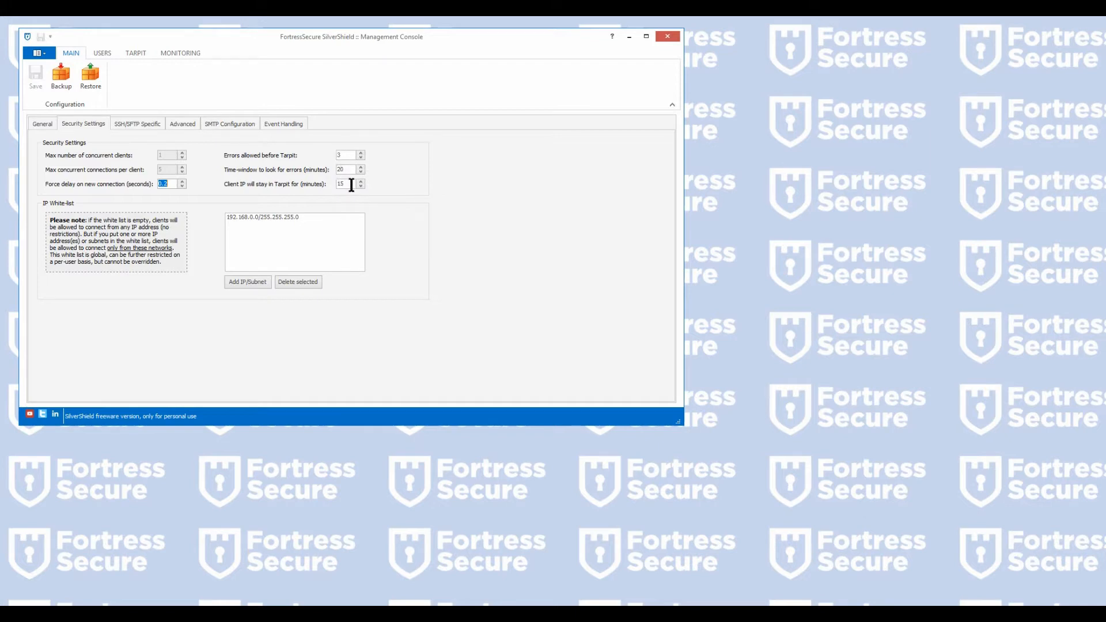
double_click(345, 184)
click(138, 125)
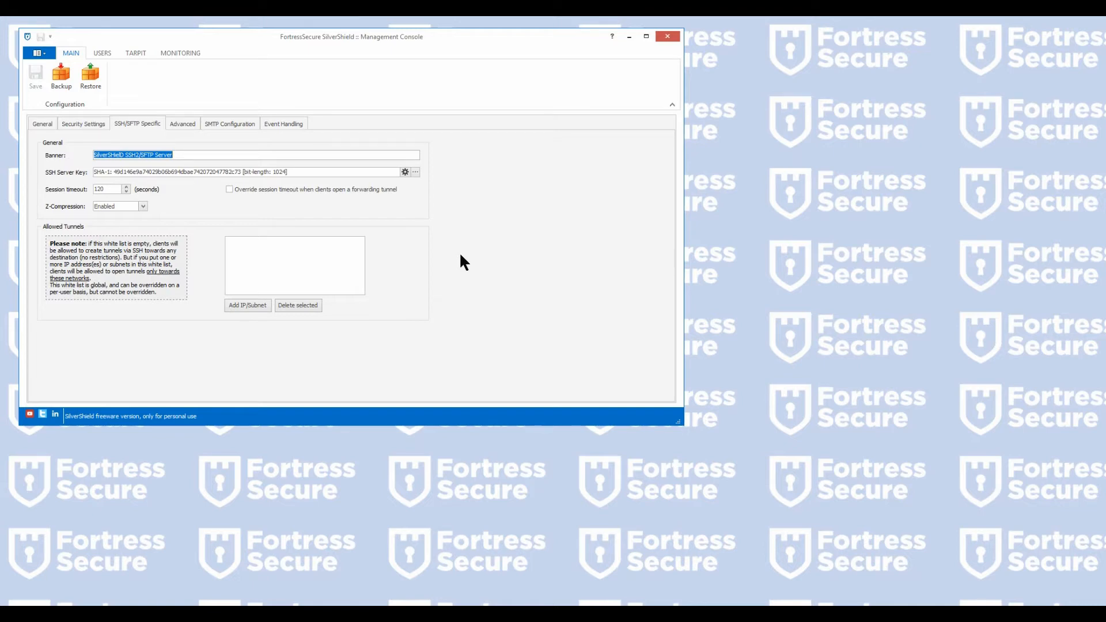
click(134, 206)
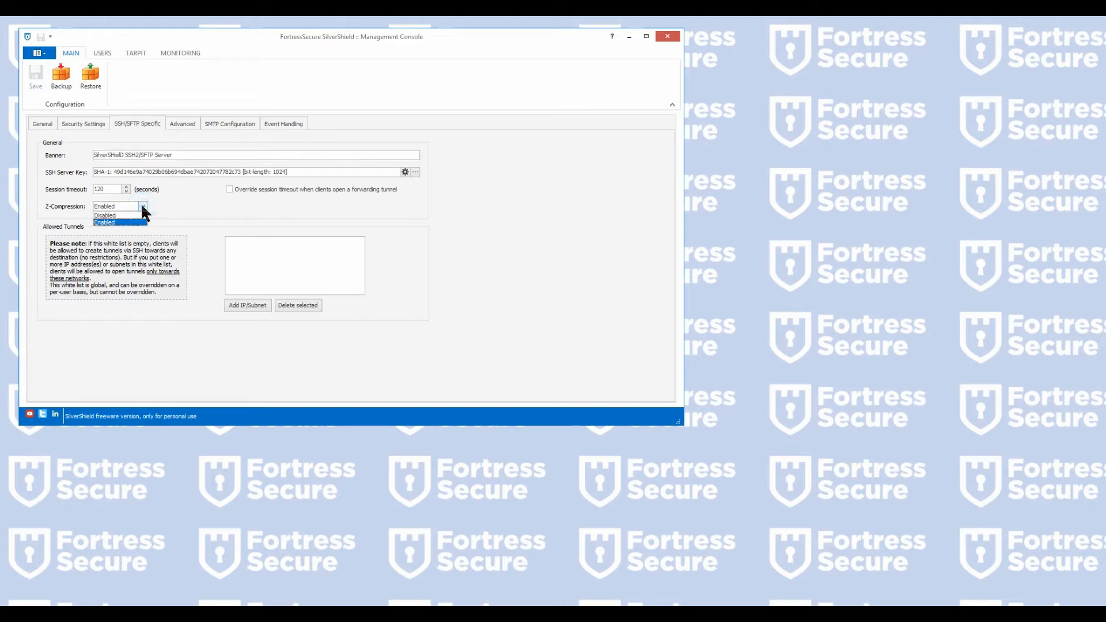
click(115, 214)
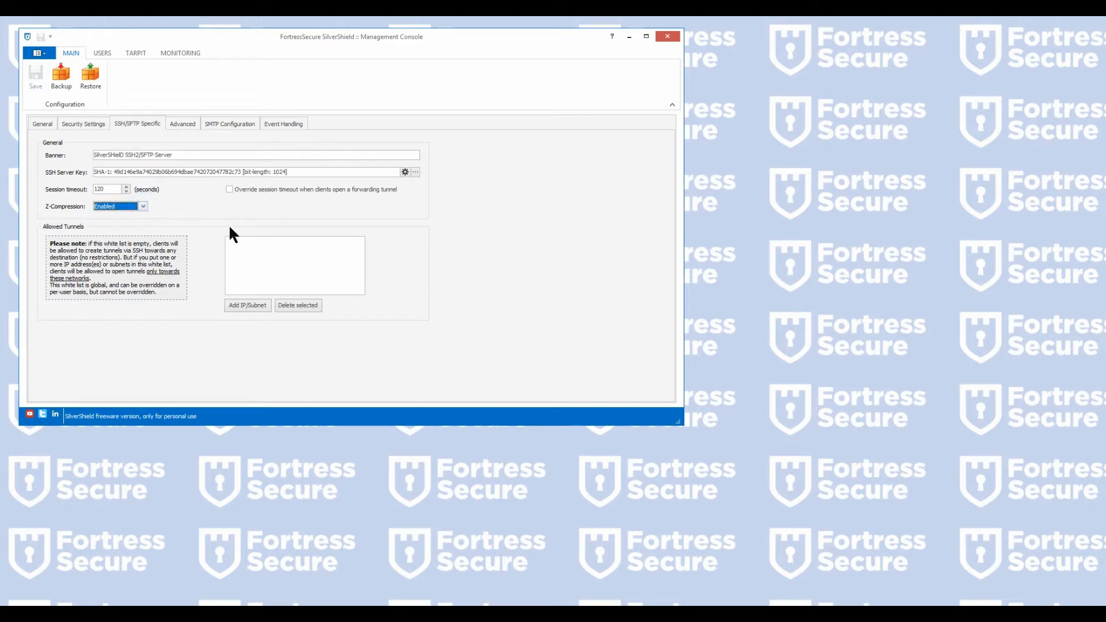
Examine the allowed crypto algorithms in the advanced protocol settings, then the SMTP server settings
click(177, 125)
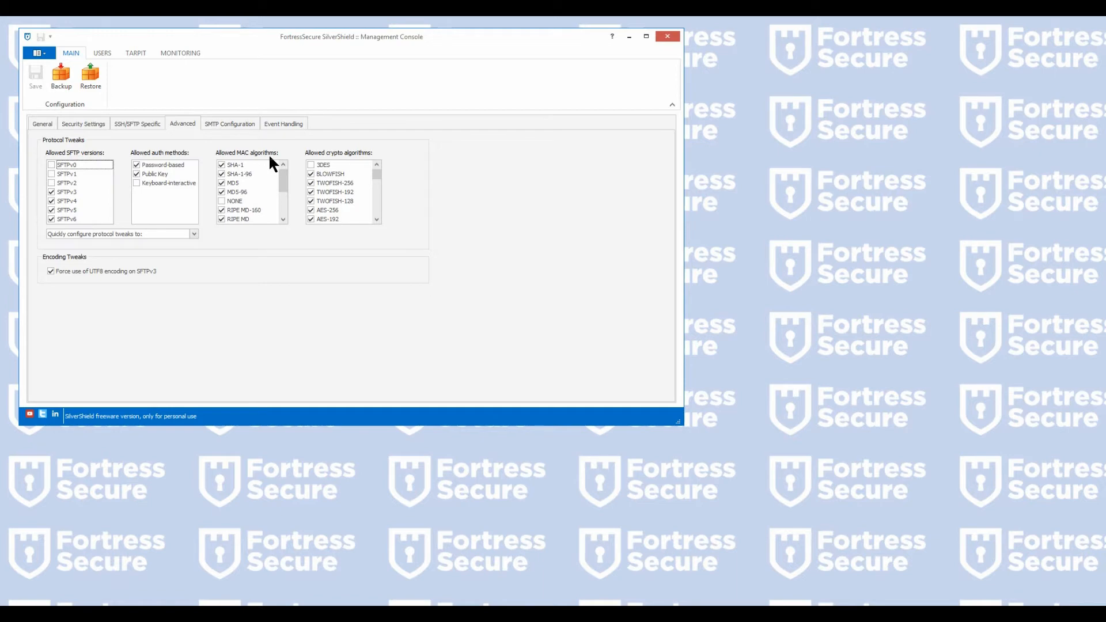
mouse_move(376, 175)
mouse_down()
mouse_move(375, 215)
mouse_move(371, 172)
mouse_up()
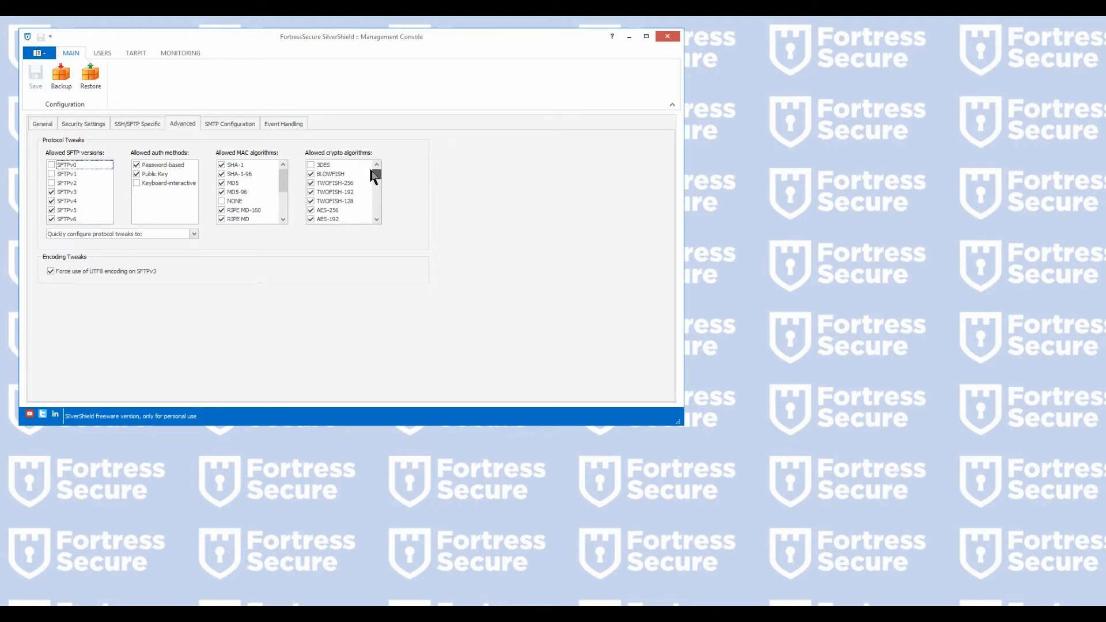
click(311, 164)
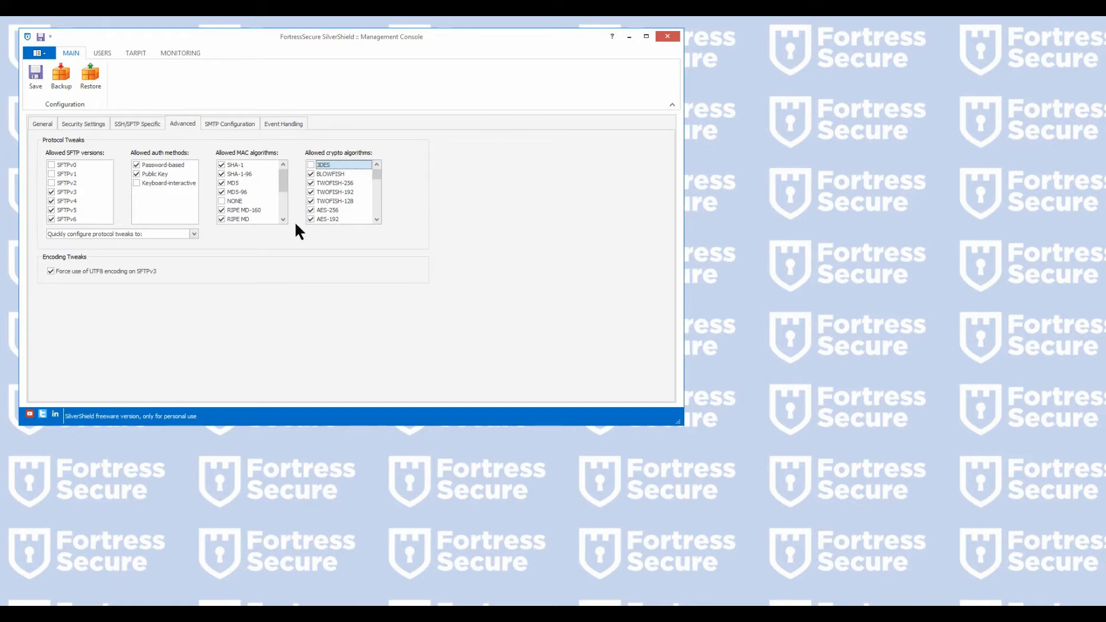
click(228, 125)
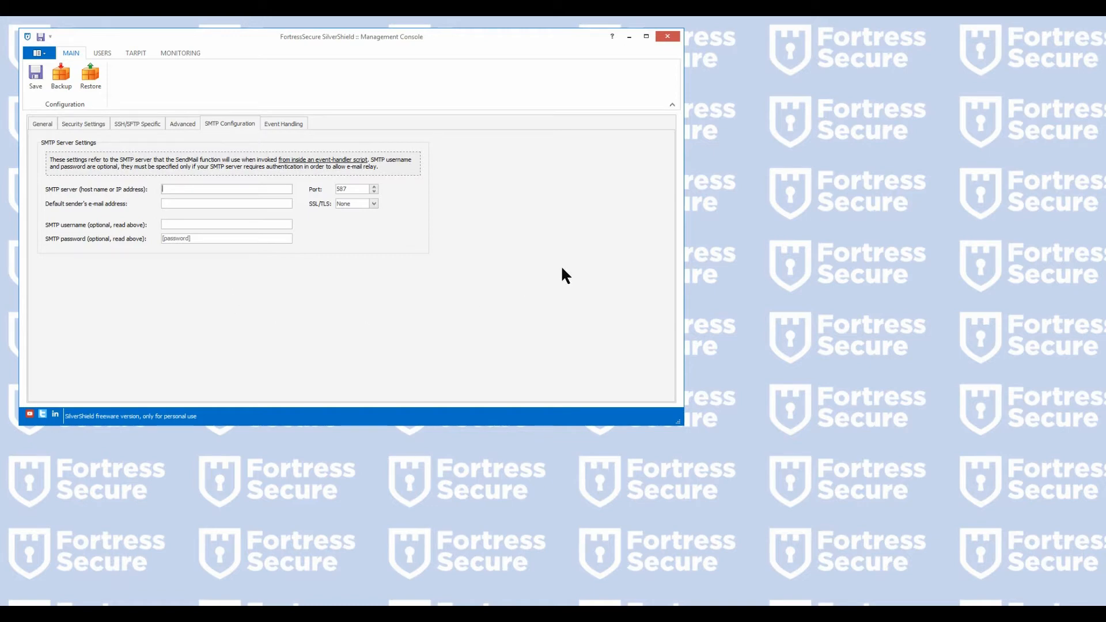
Add an event handling entry and set its event to "on password auth"
click(281, 123)
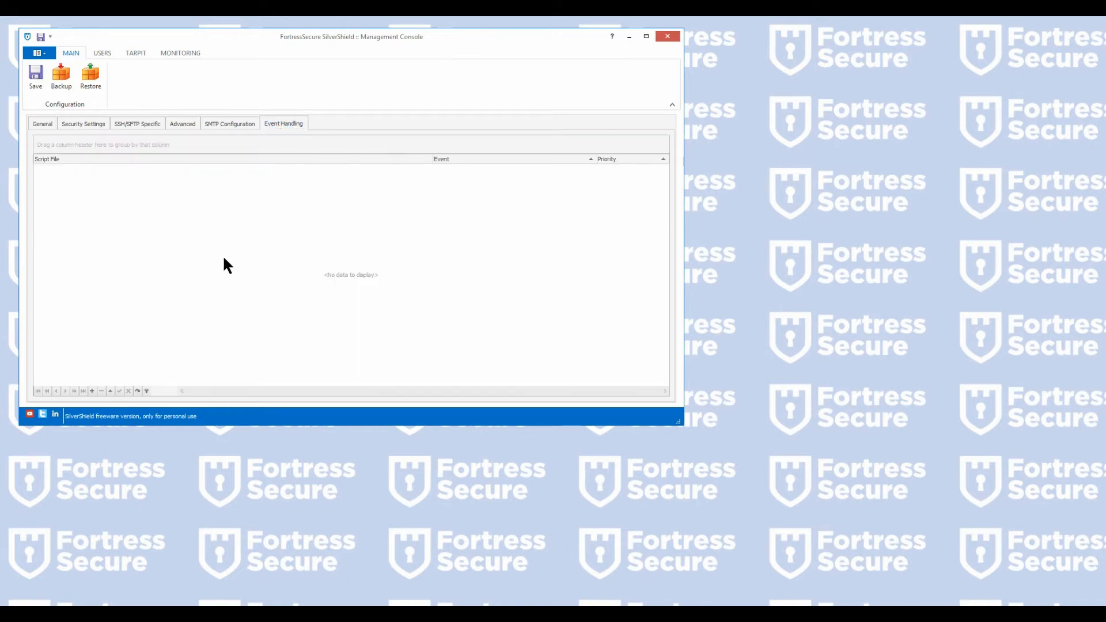
click(92, 391)
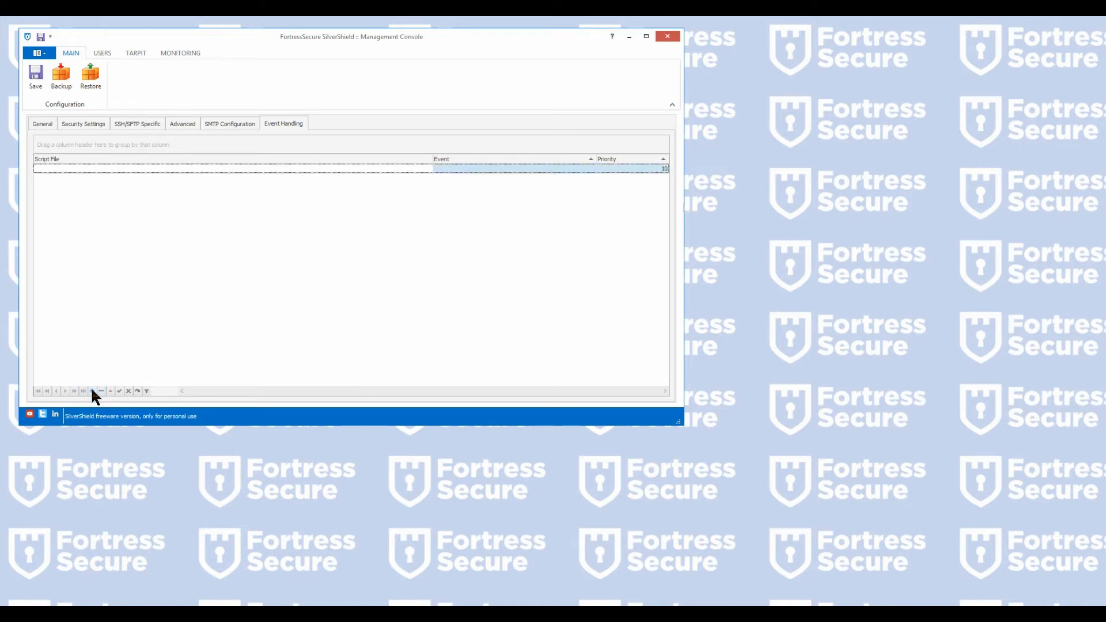
click(309, 169)
click(597, 169)
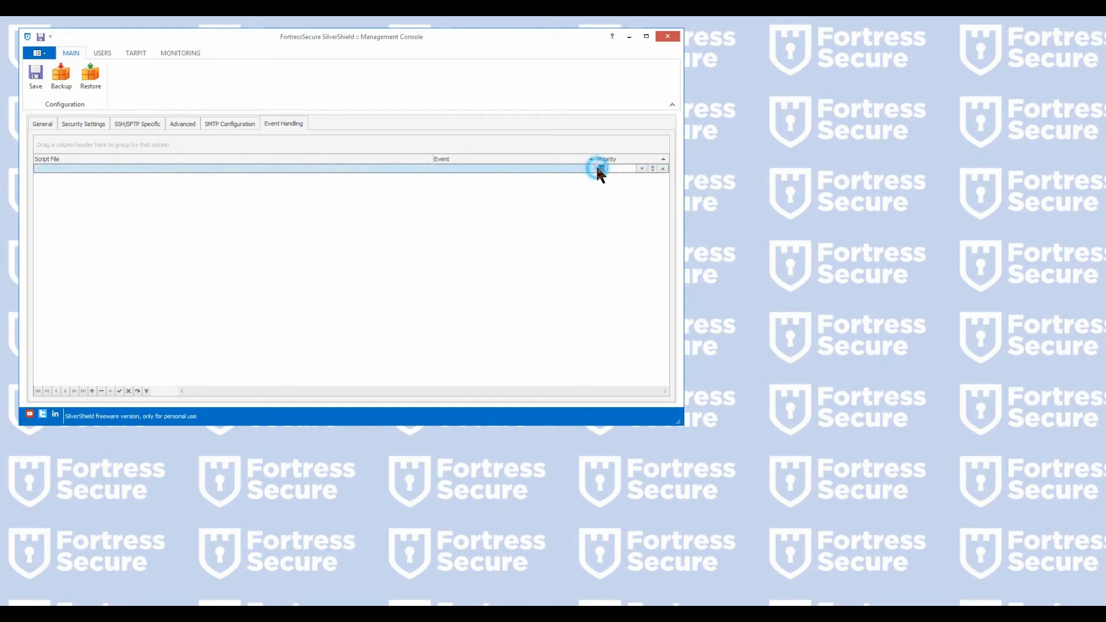
click(591, 168)
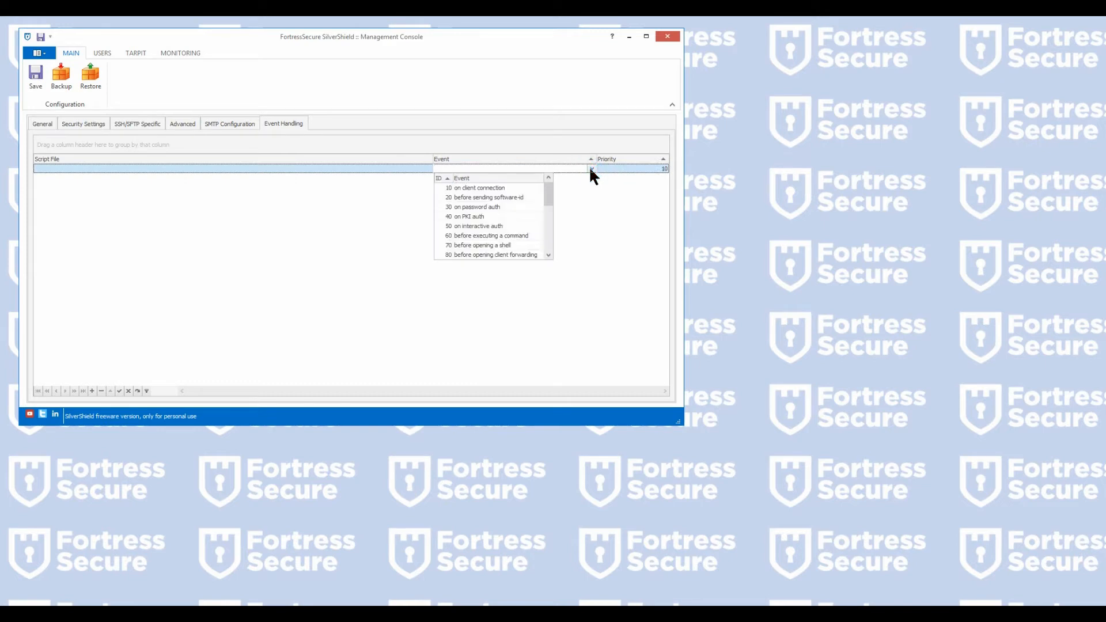
click(504, 207)
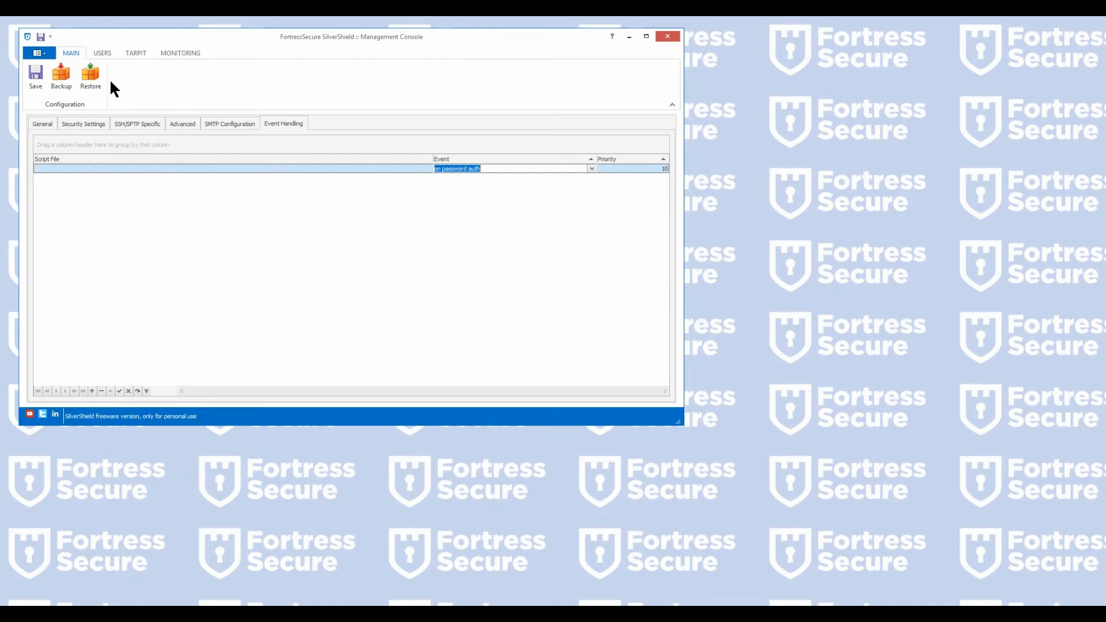
Start a new account in the user list and enter the user's name as the username
click(93, 52)
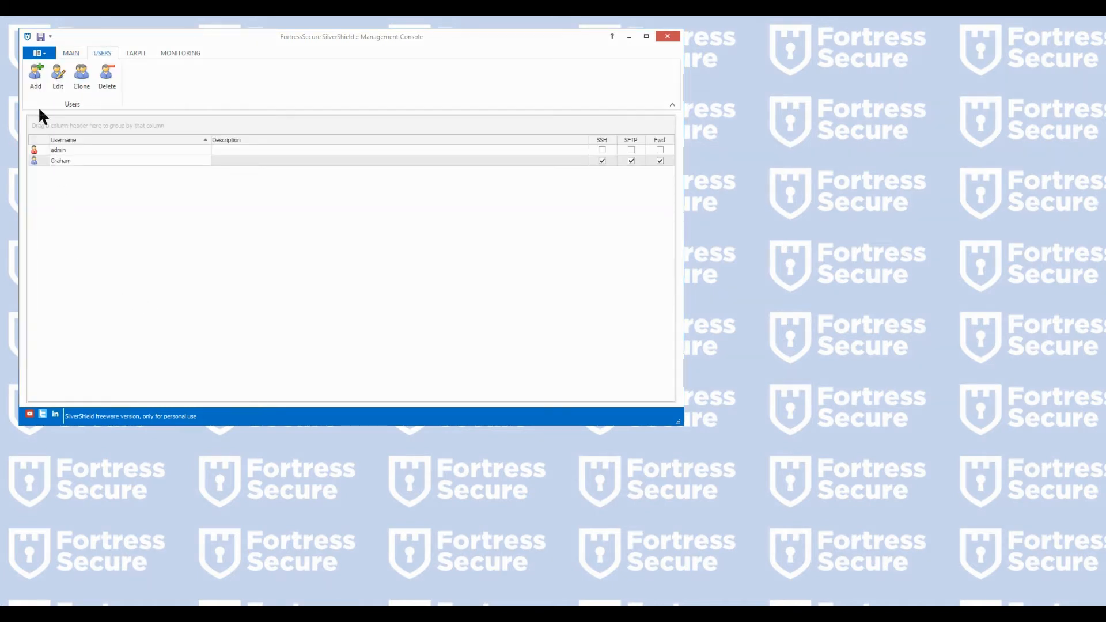
click(60, 148)
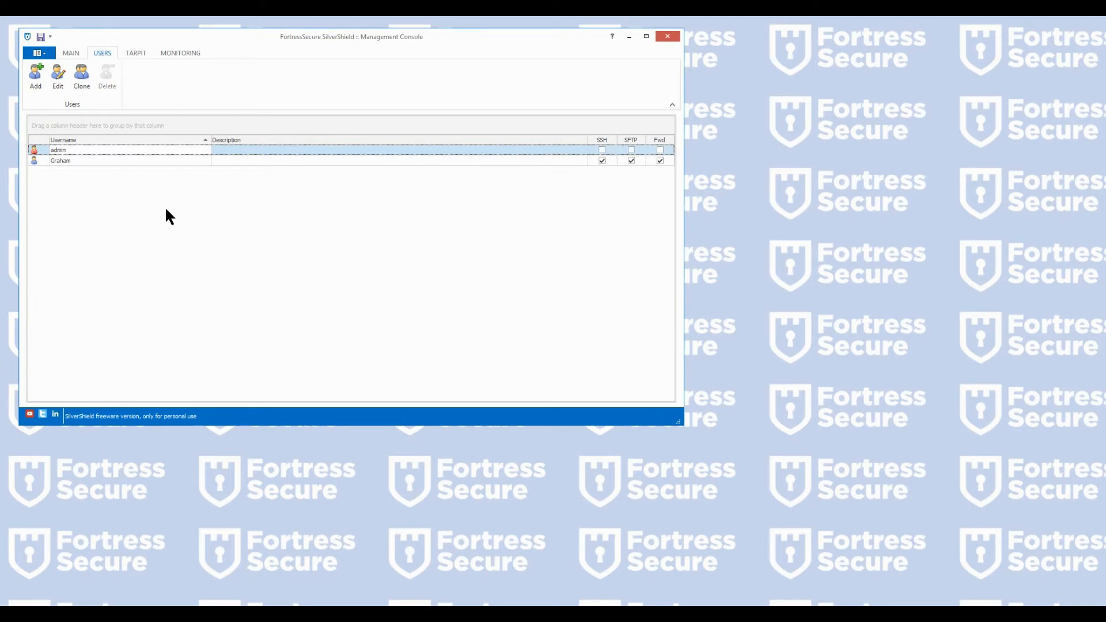
click(32, 80)
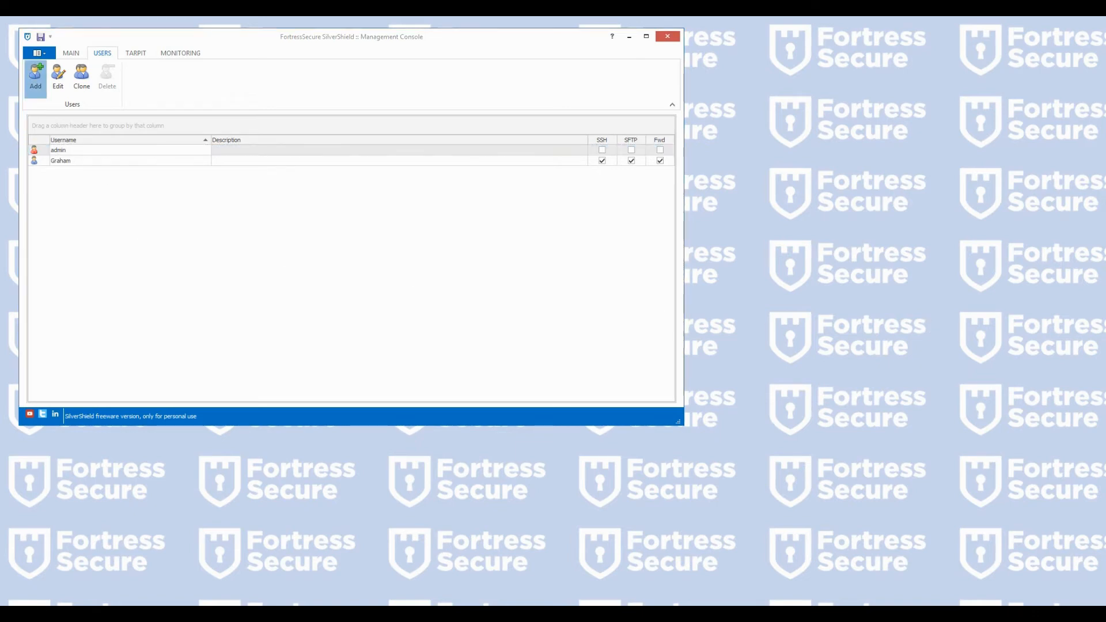
drag(691, 261, 240, 179)
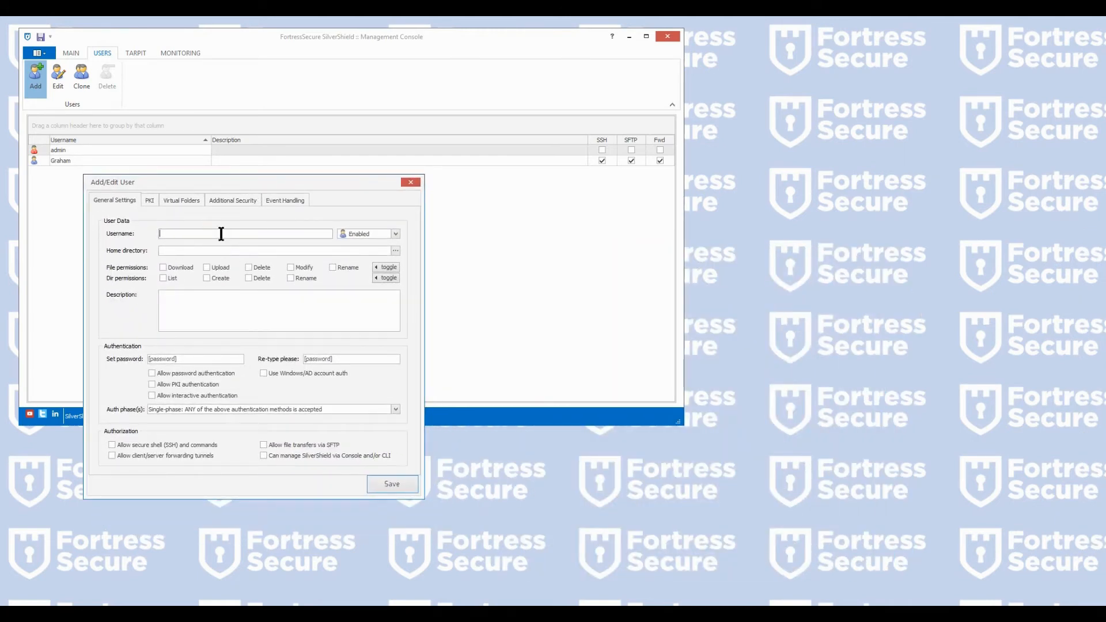
text(Bob)
Set the user's home directory to \\Mycloudex2ultra\BUP_SL-2\BTF dept\unclassified\
click(201, 252)
text(\\Mycloudex2ultra\BUP_SL-2\BTF dept\unclassified\)
click(396, 250)
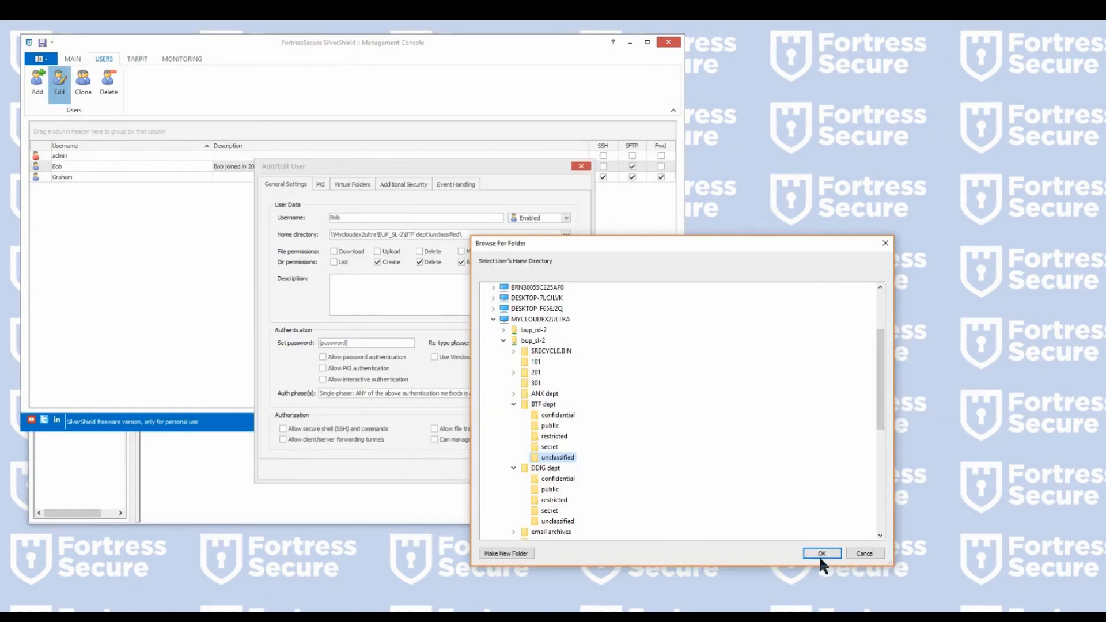
click(821, 553)
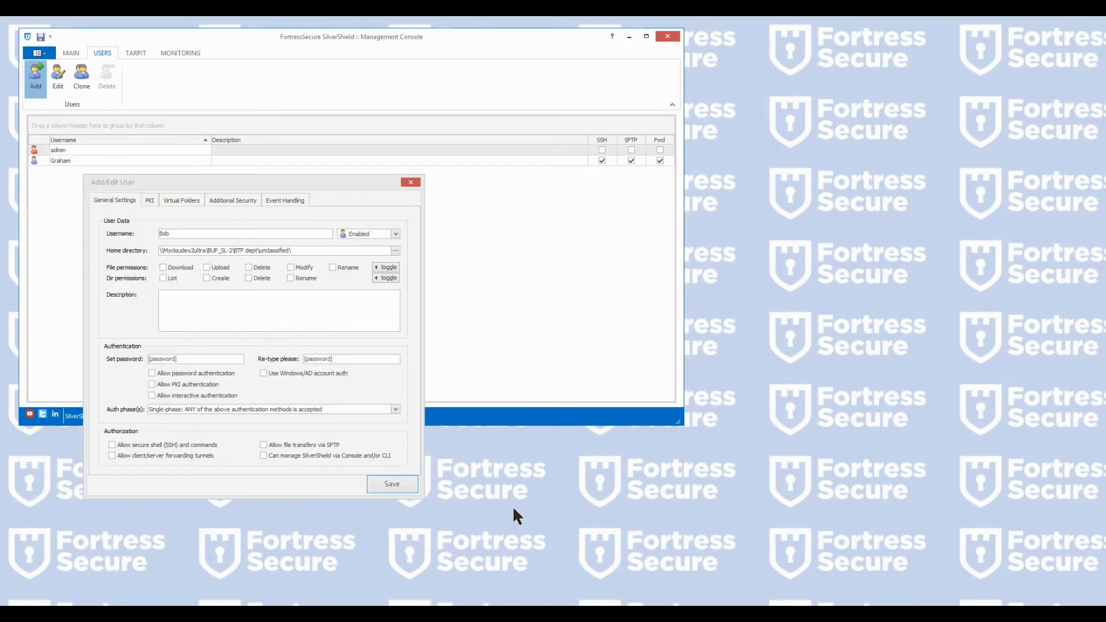
Grant the user all file permissions and the List directory permission, and paste a description of their department and reporting line
click(385, 267)
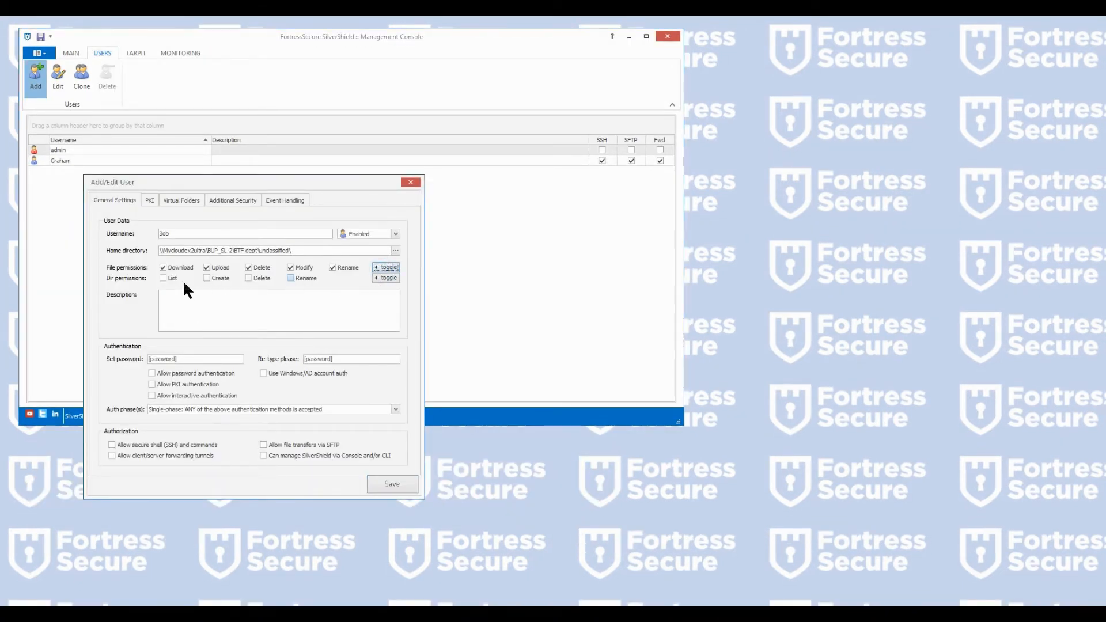
click(164, 276)
click(253, 296)
key(ctrl+v)
Enter and repeat the user's password, and allow password authentication and file transfers via SFTP
click(209, 361)
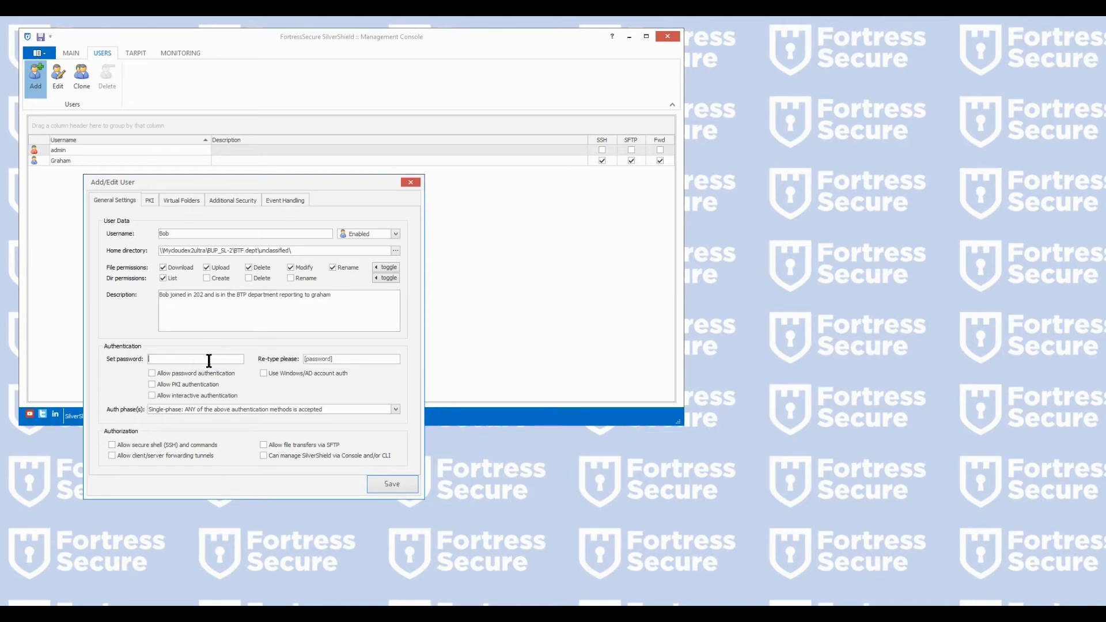
text(•••••)
key(Tab)
text(•••••)
click(153, 374)
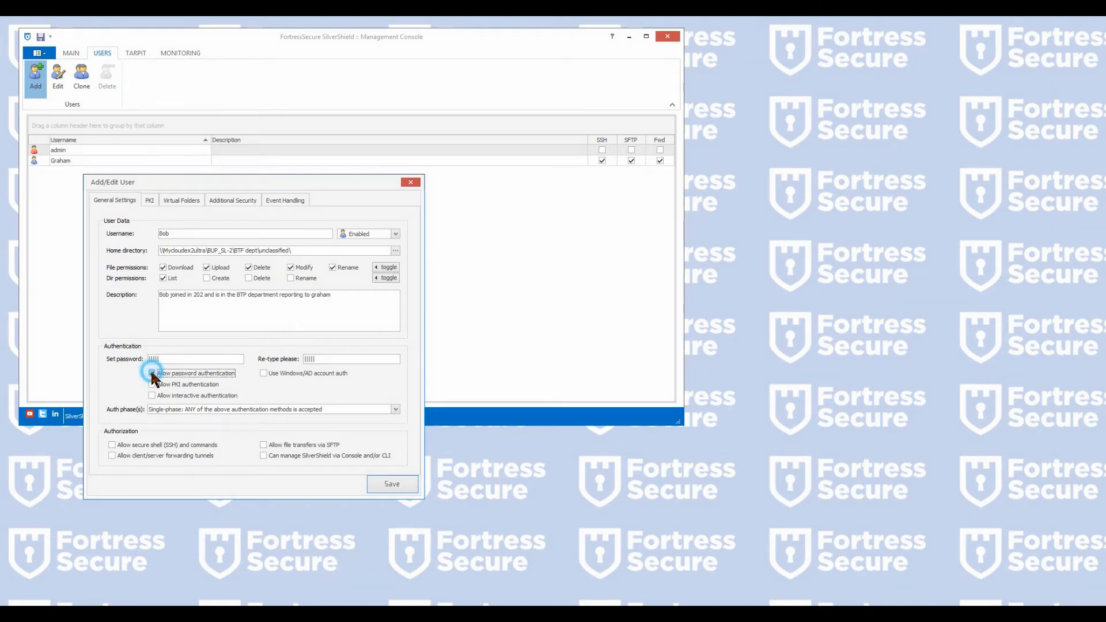
click(264, 445)
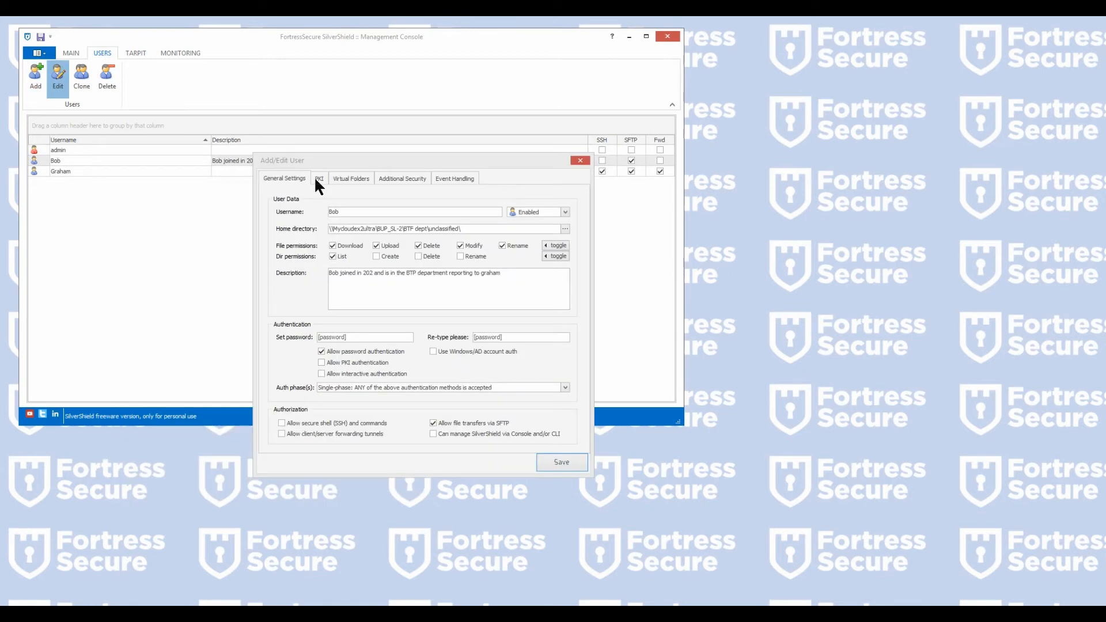
Add a virtual folder named virt01 for the user, pointing to the public folder under BTF dept on BUP_SL-2
click(315, 179)
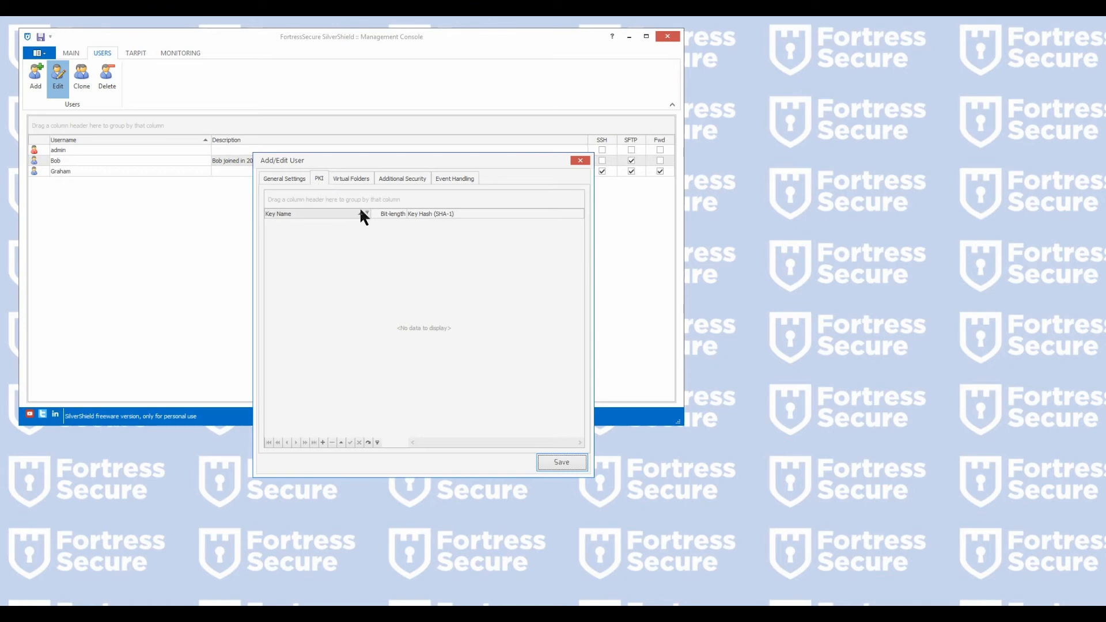
click(342, 178)
click(300, 232)
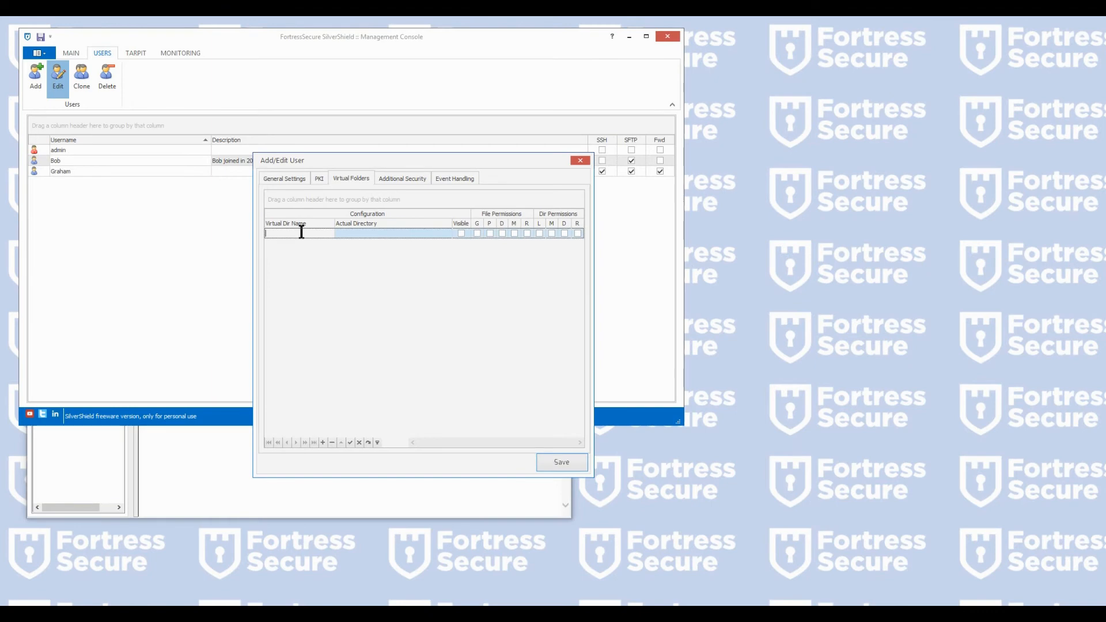
text(virt01)
click(445, 232)
click(449, 233)
click(409, 442)
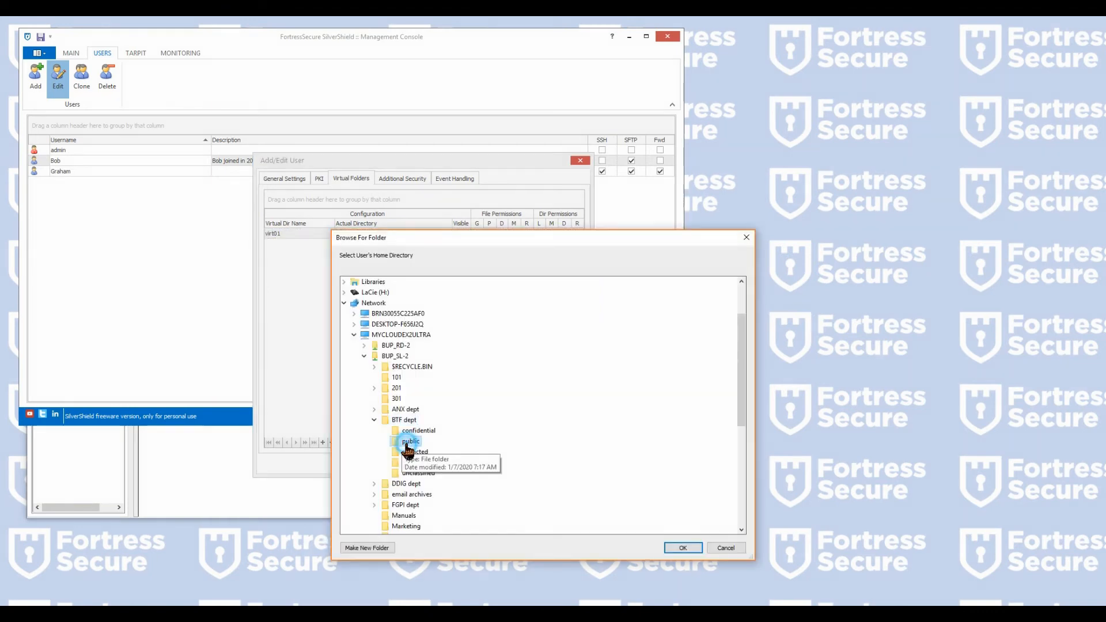
click(685, 548)
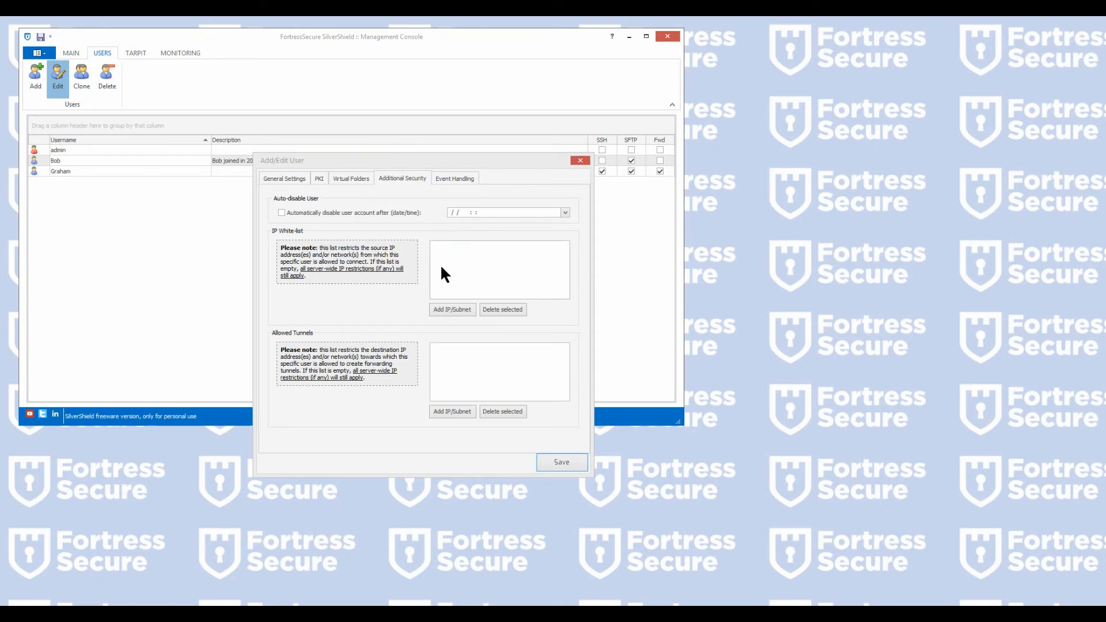
Set the user account to be automatically disabled after 03/31/2020 12:00:00 AM
click(353, 214)
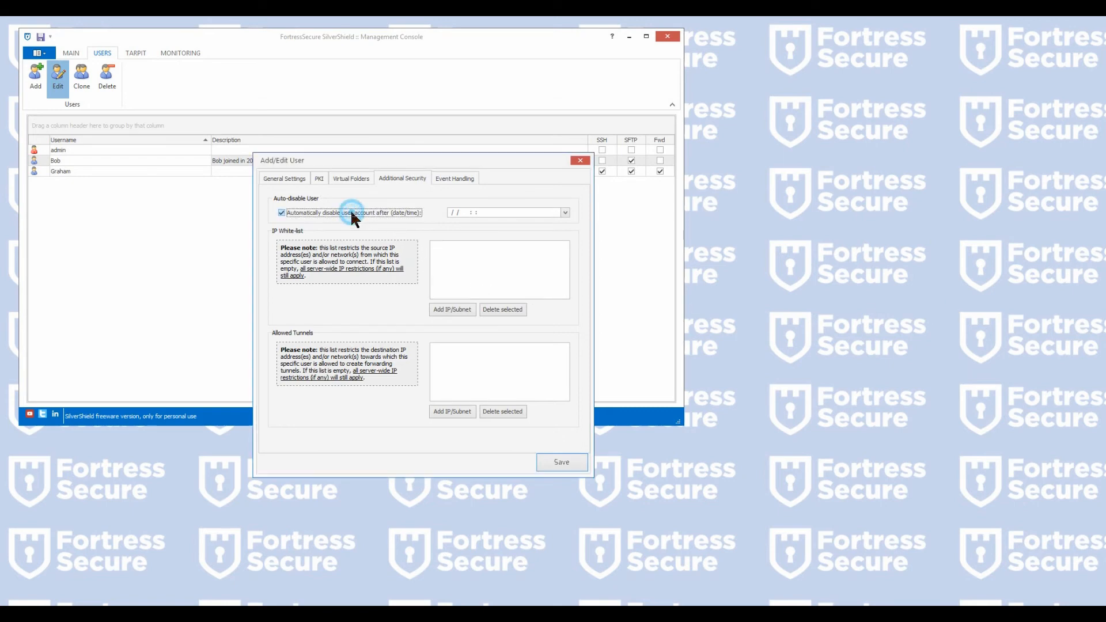
click(566, 212)
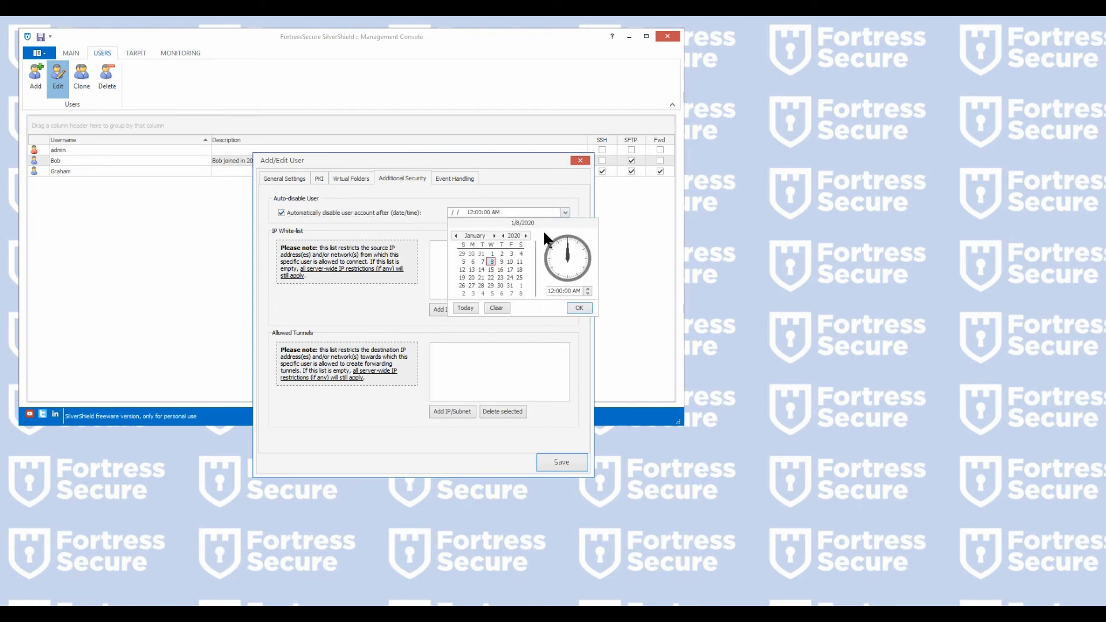
click(493, 236)
click(493, 236)
click(482, 294)
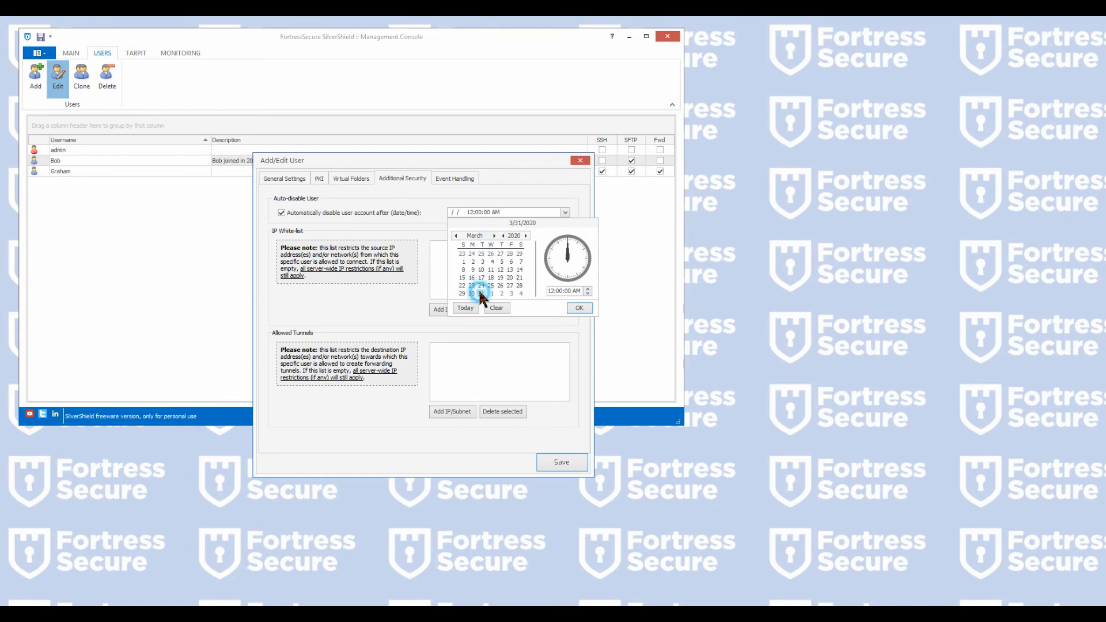
click(576, 310)
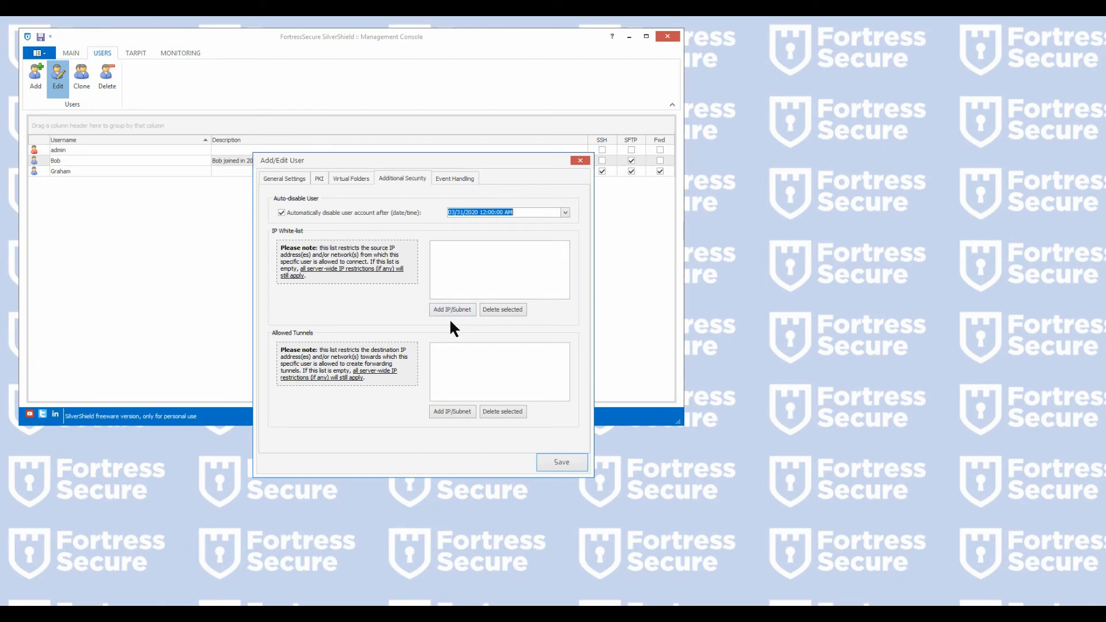
Try adding an event-handling script entry for the user, and leave the user's settings
click(452, 182)
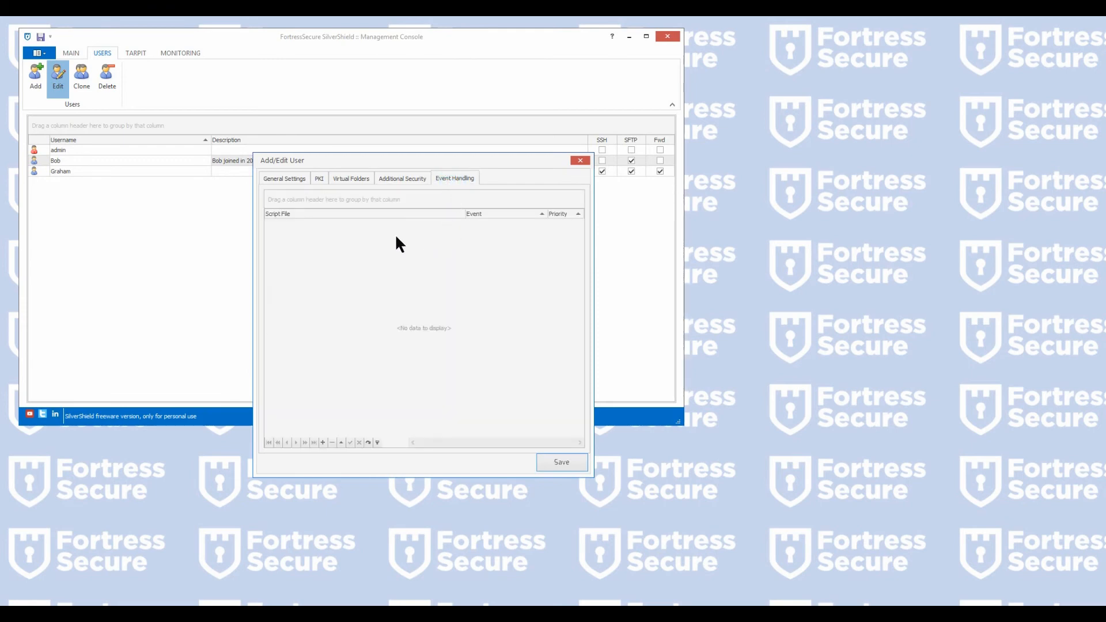
click(323, 442)
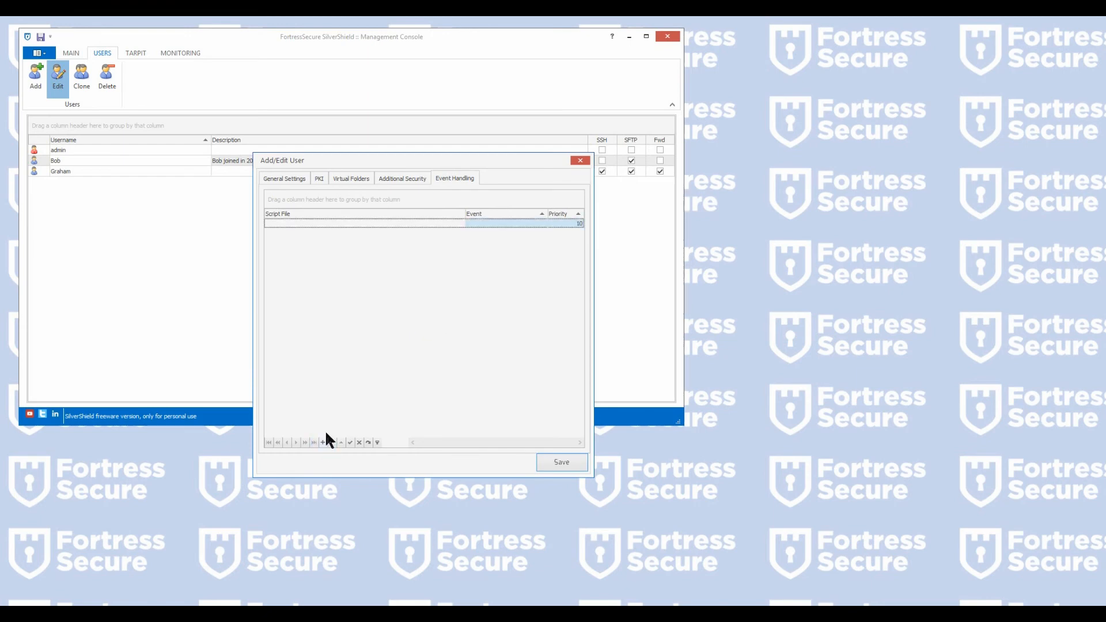
click(518, 223)
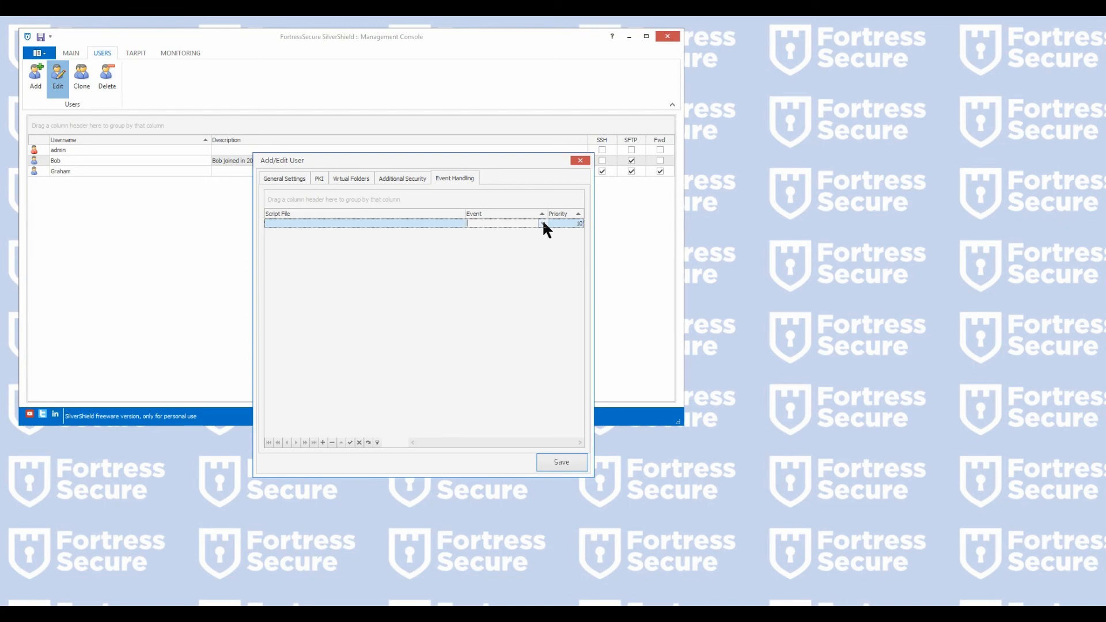
key(Escape)
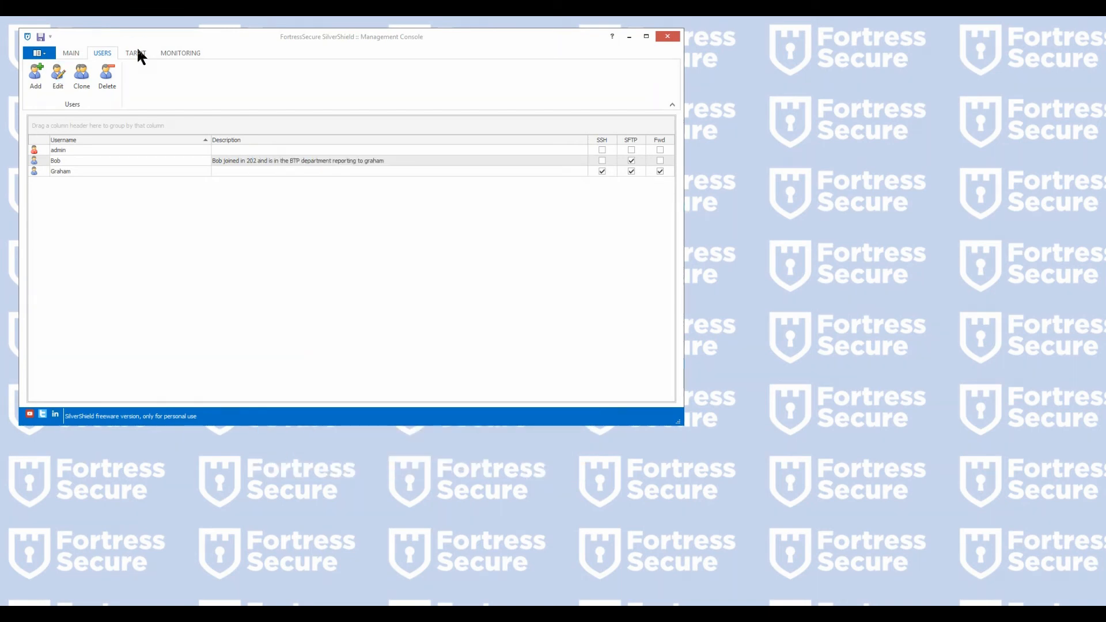
Try adding an IP address entry to the tarpit list and discard the blank entry
click(136, 52)
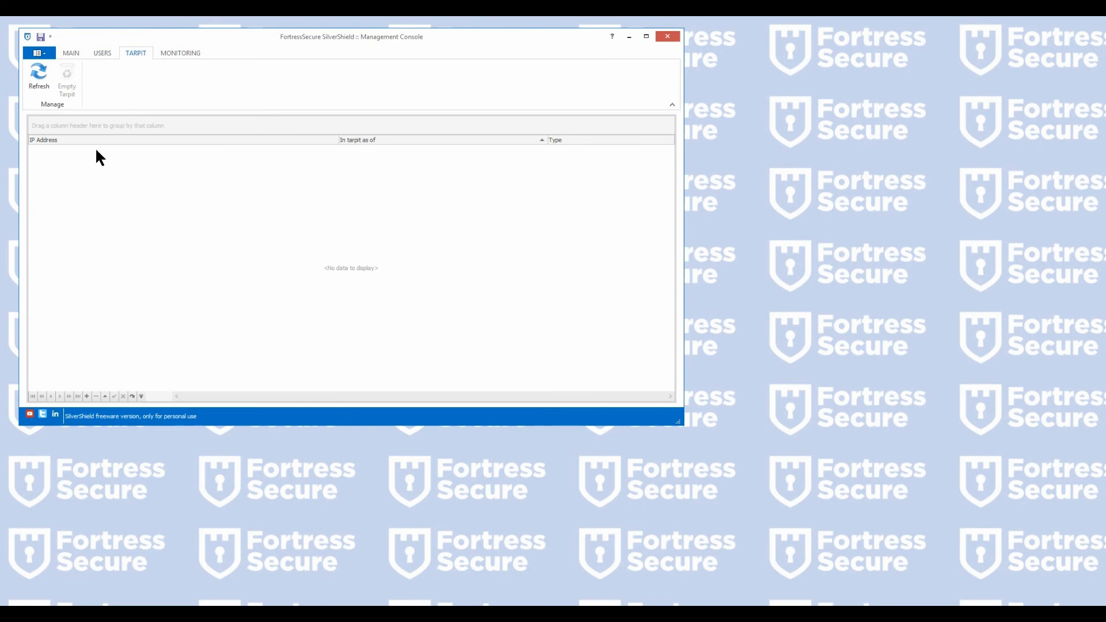
click(87, 397)
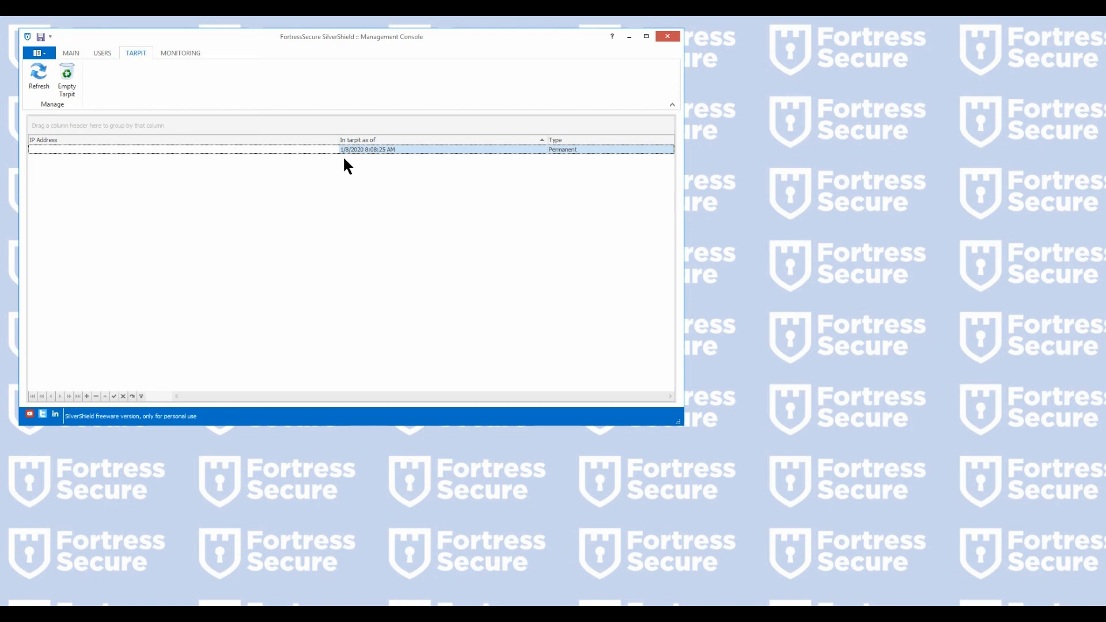
click(123, 397)
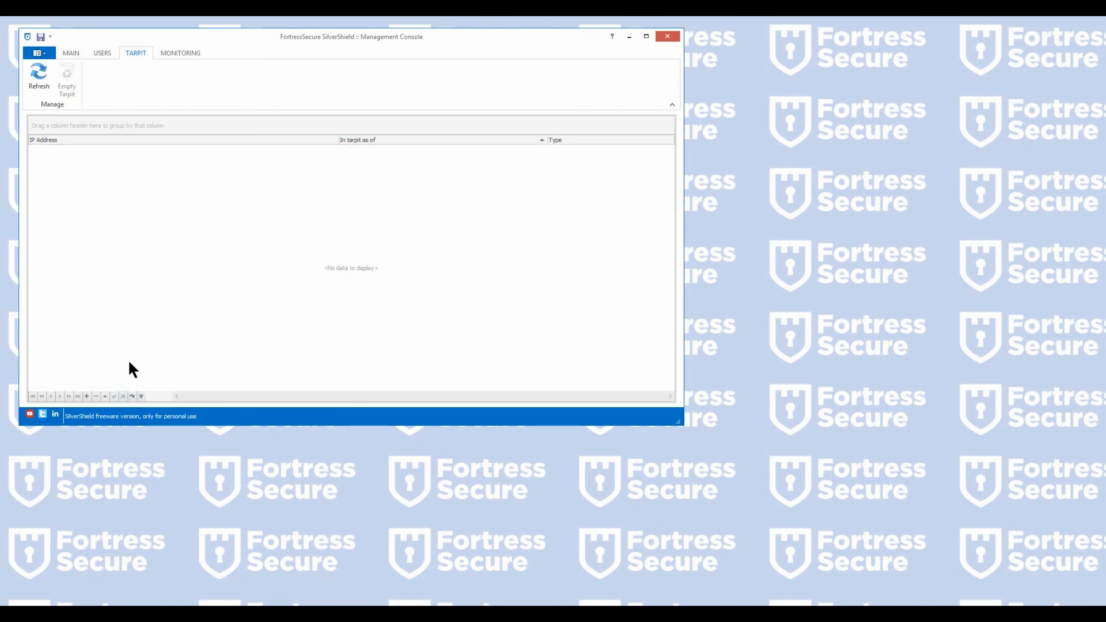
Examine the server monitoring statistics and sessions, and browse the help topics on handling events via scripts down to Utility functions
click(181, 56)
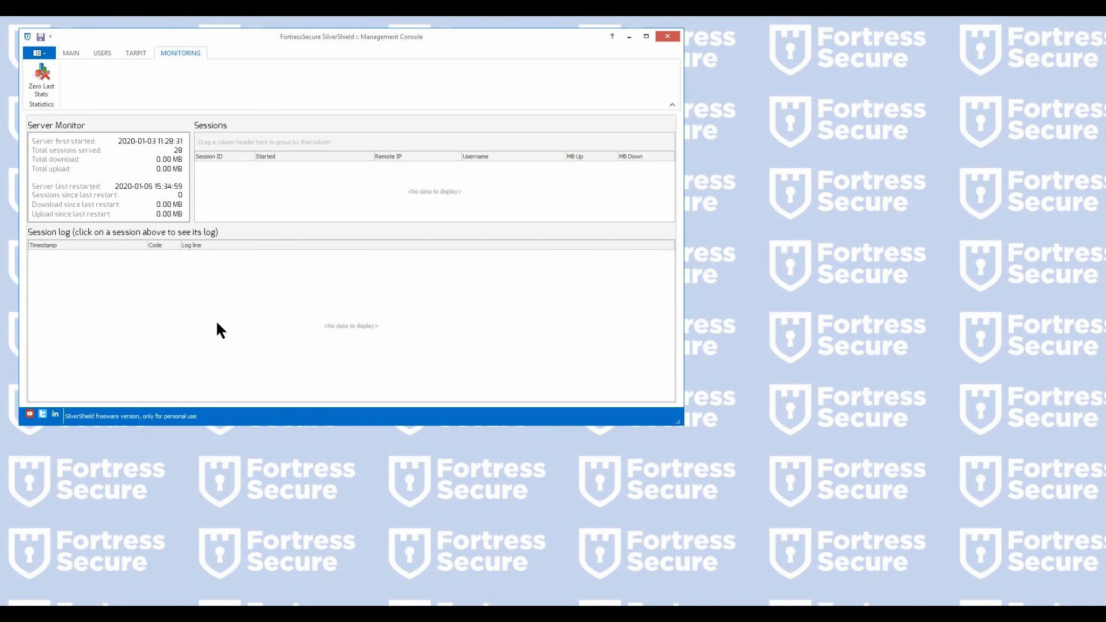
click(611, 36)
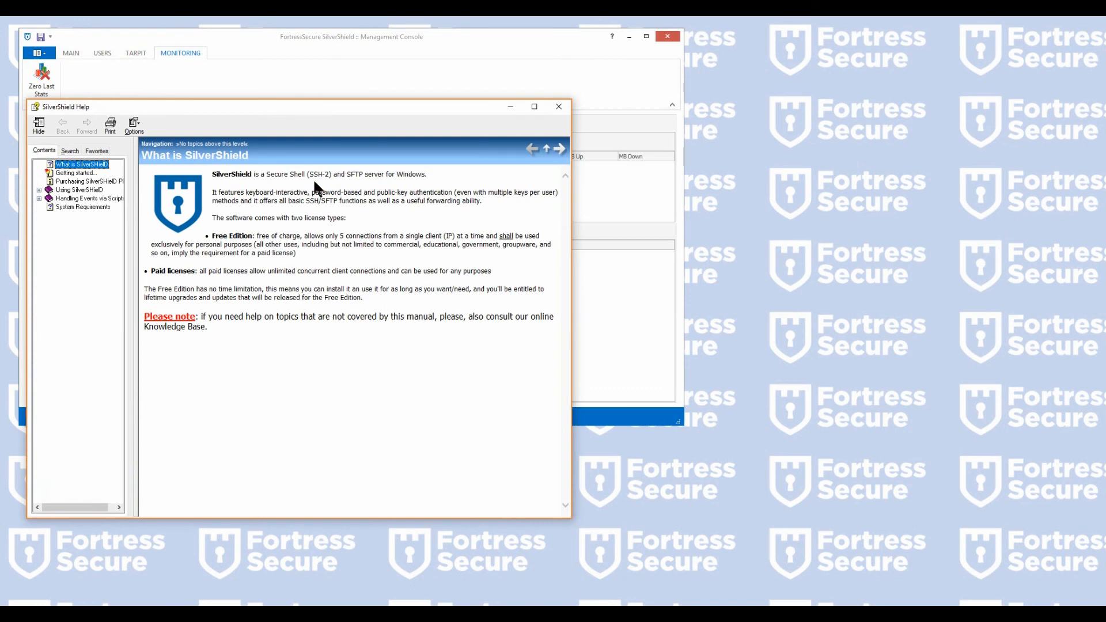
click(38, 198)
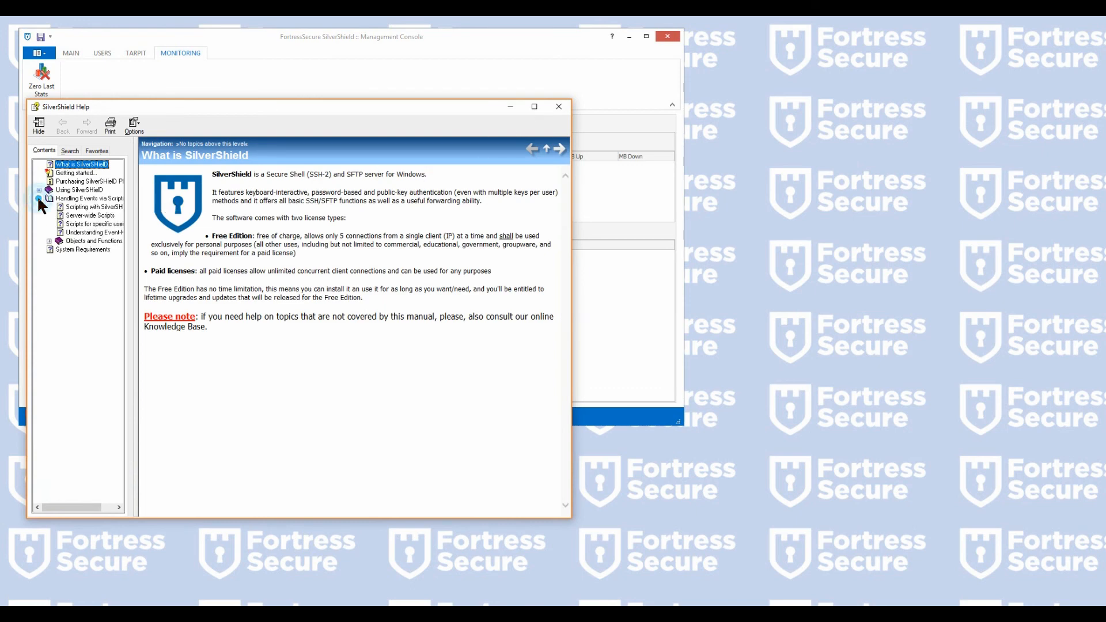
click(50, 241)
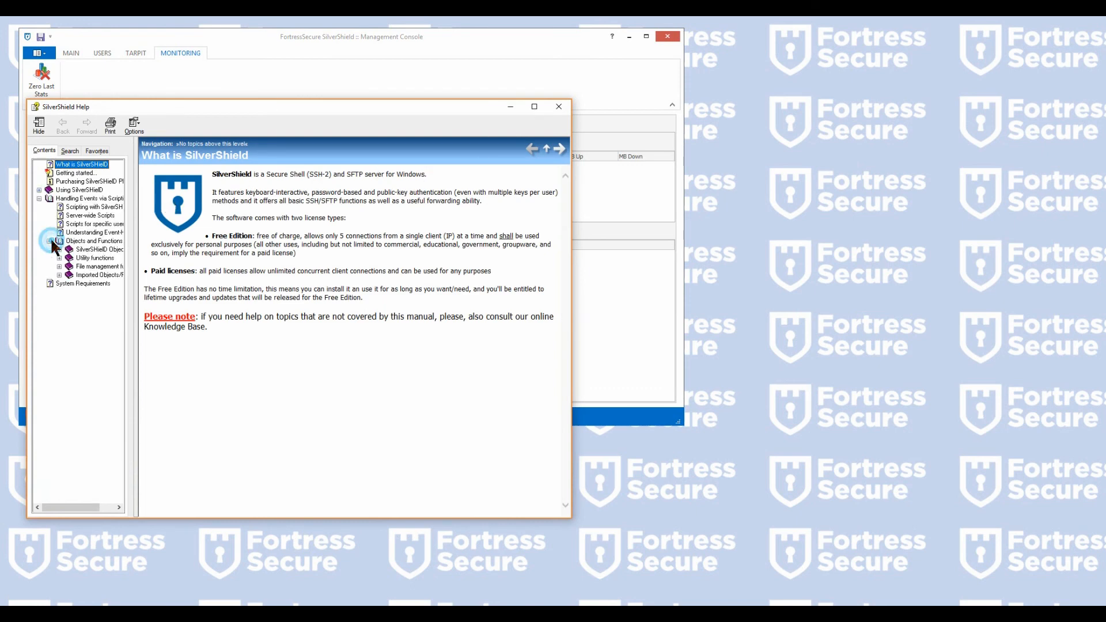
click(77, 259)
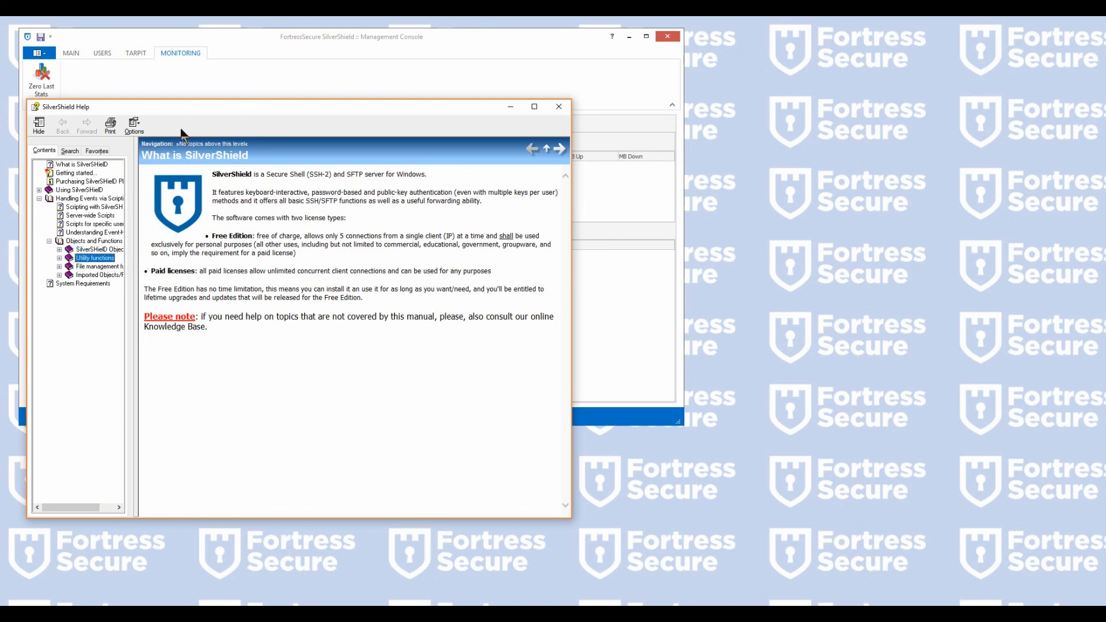
Return to the server's general configuration to view its binding and logging settings
click(78, 51)
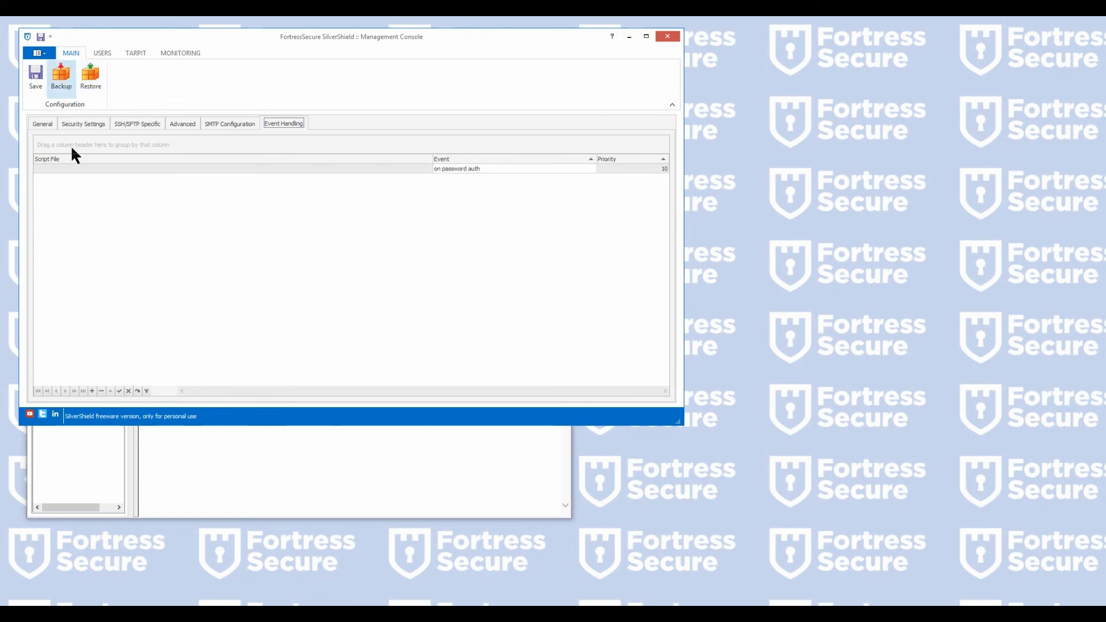
click(42, 124)
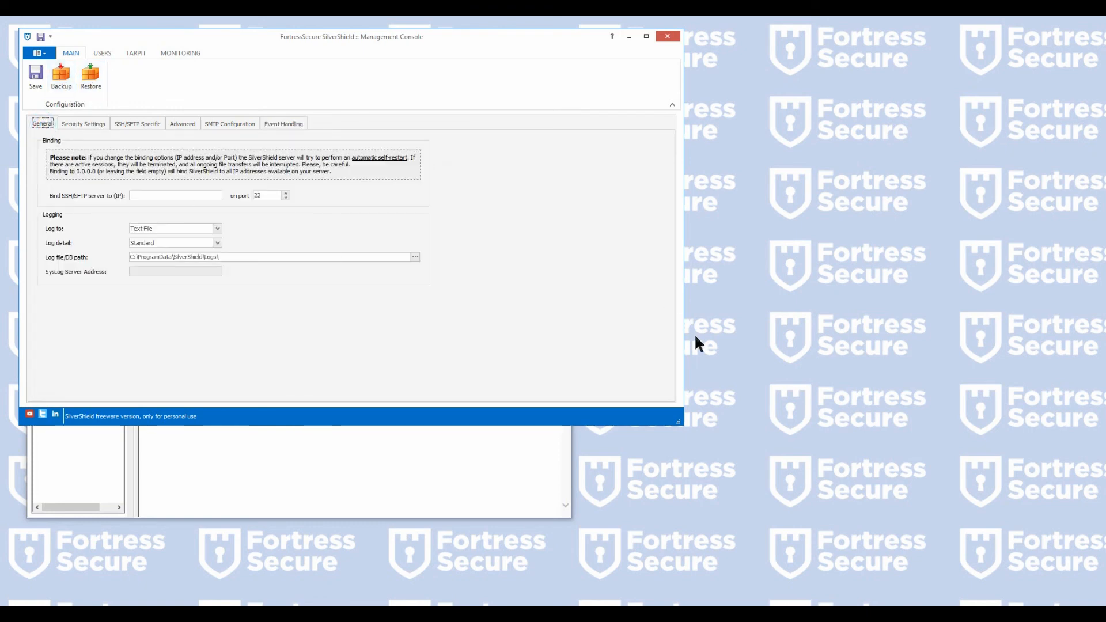